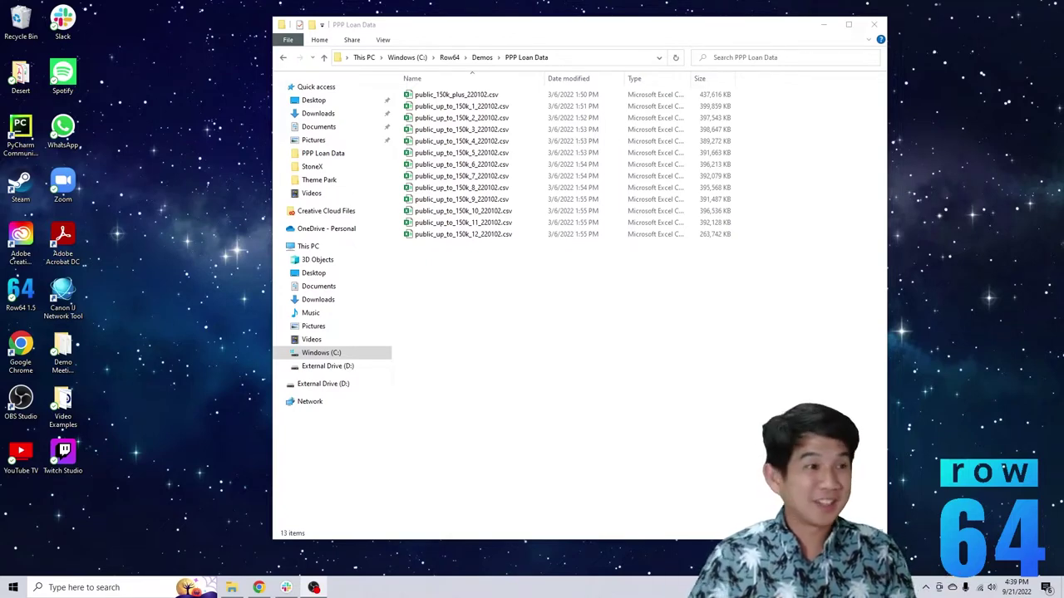
- Launch Row64, dismiss the template gallery and open the Data Science Recipes panel
double_click(23, 293)
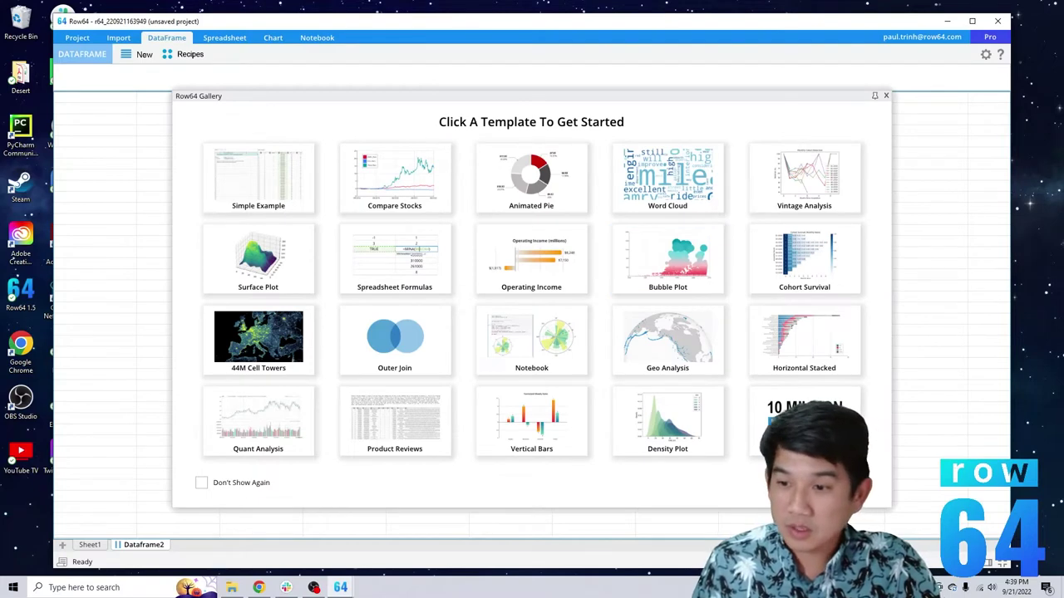
key("Escape")
left_click(188, 54)
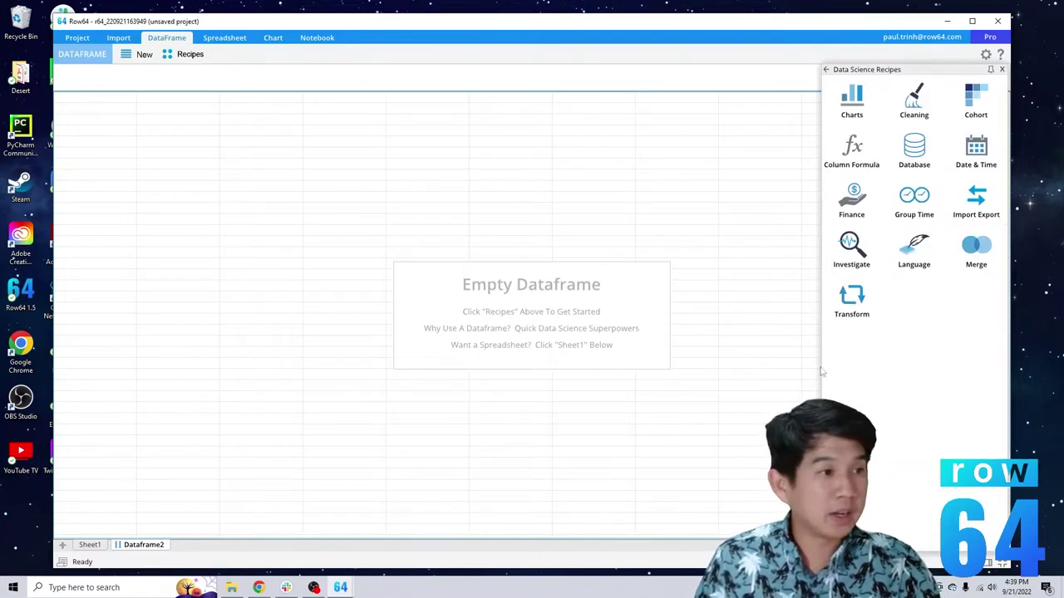
- Review the 13 loan CSV files in the PPP Loan Data folder in Explorer
left_click(231, 587)
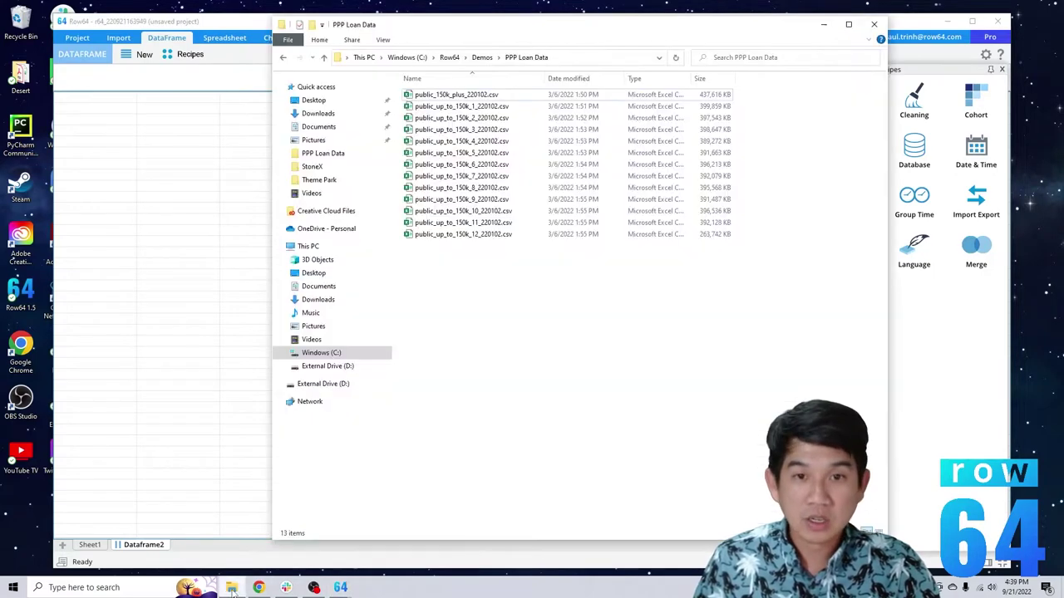
left_click_drag(793, 386, 426, 86)
left_click(726, 429)
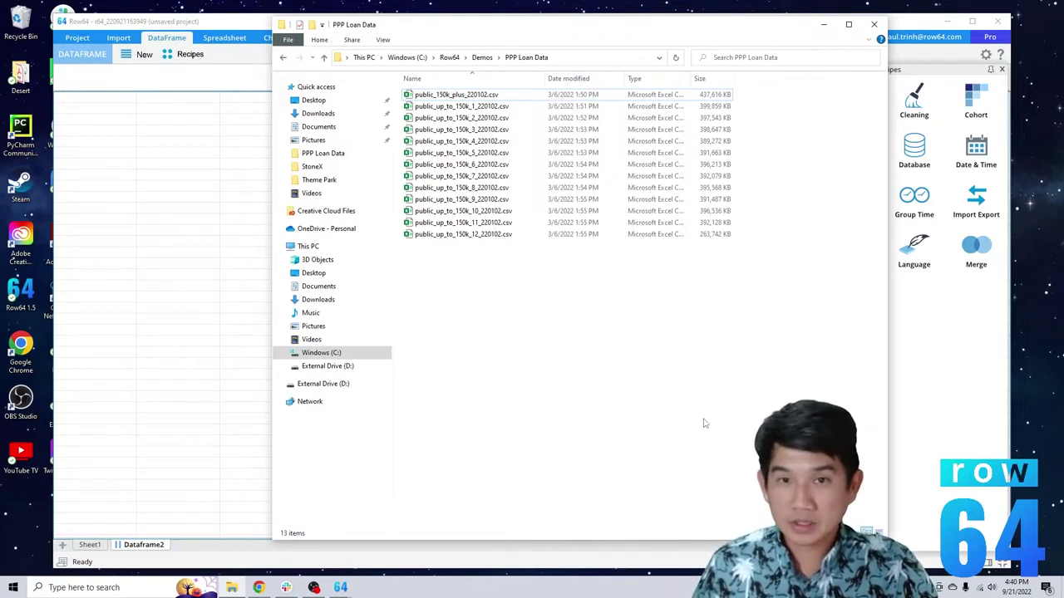
left_click_drag(630, 392, 437, 91)
left_click(527, 325)
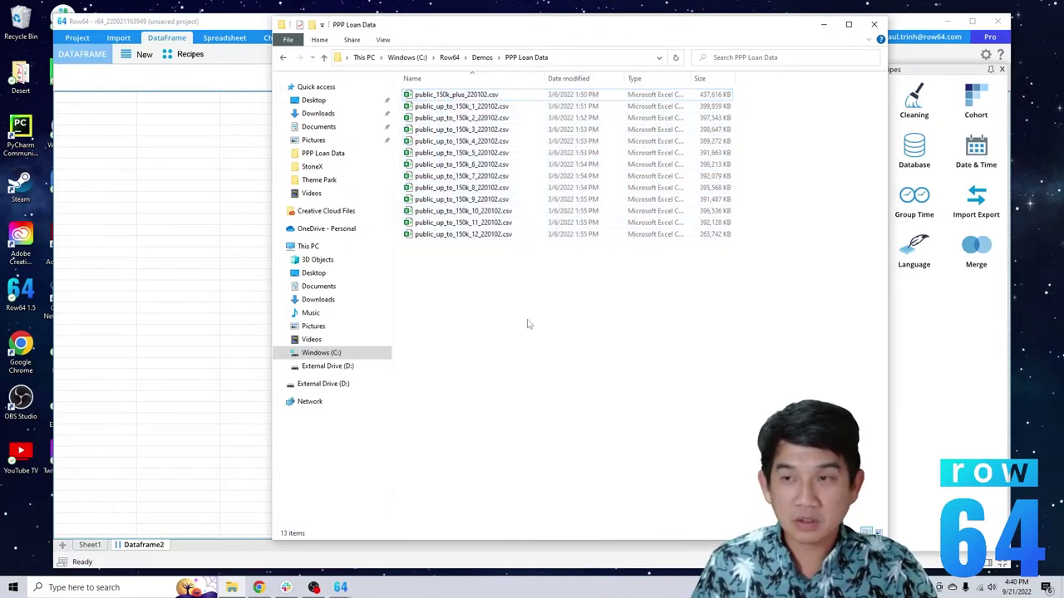
- Insert the Import Export Load Csv recipe with Language set to Both, showing pandas read_csv
left_click(929, 399)
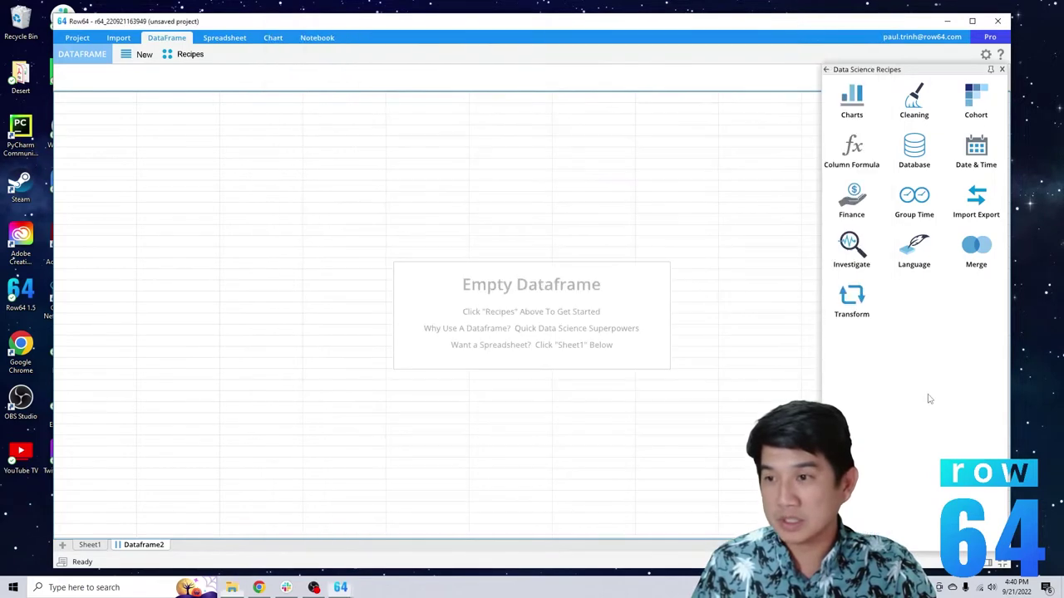
left_click(993, 209)
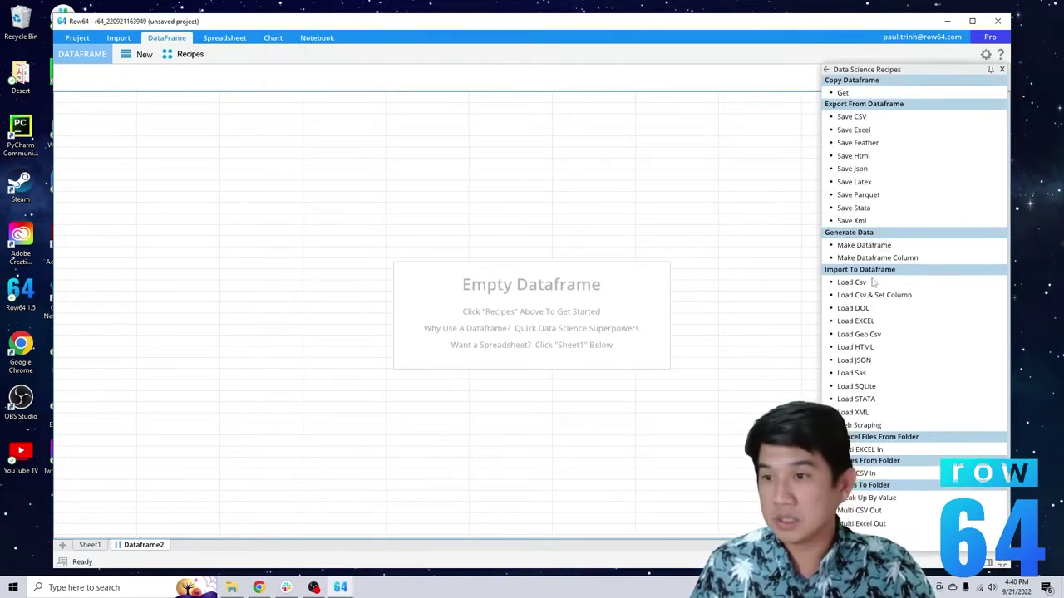
mouse_move(888, 289)
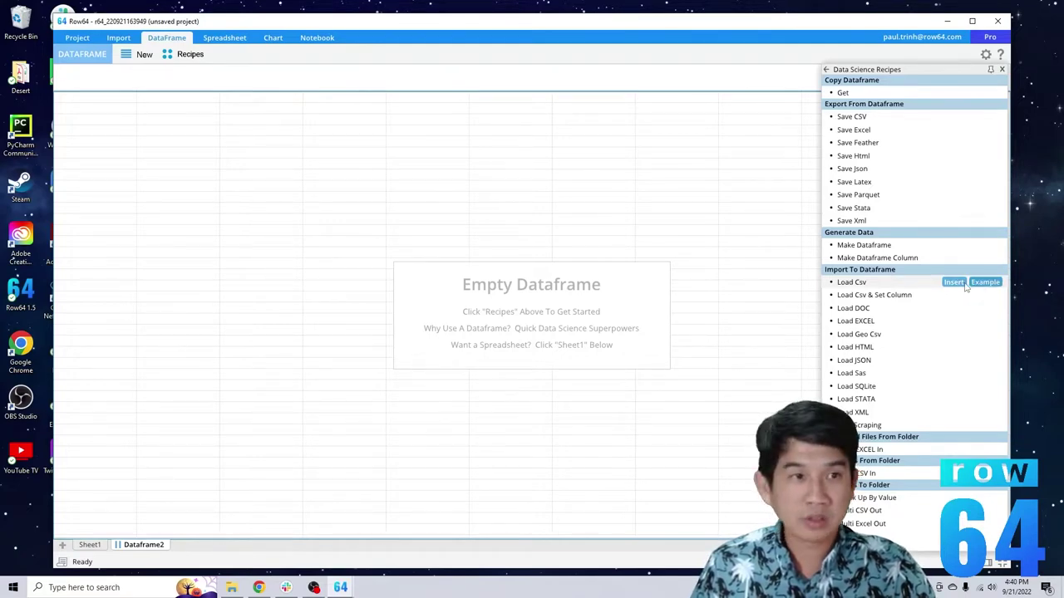
left_click(956, 283)
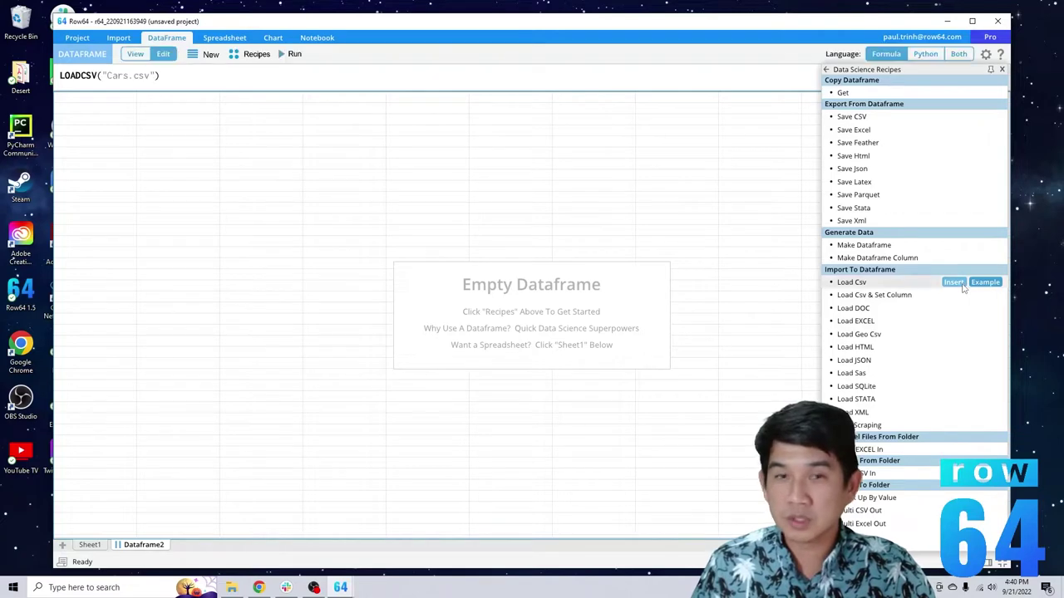
left_click(958, 55)
left_click_drag(504, 90, 475, 278)
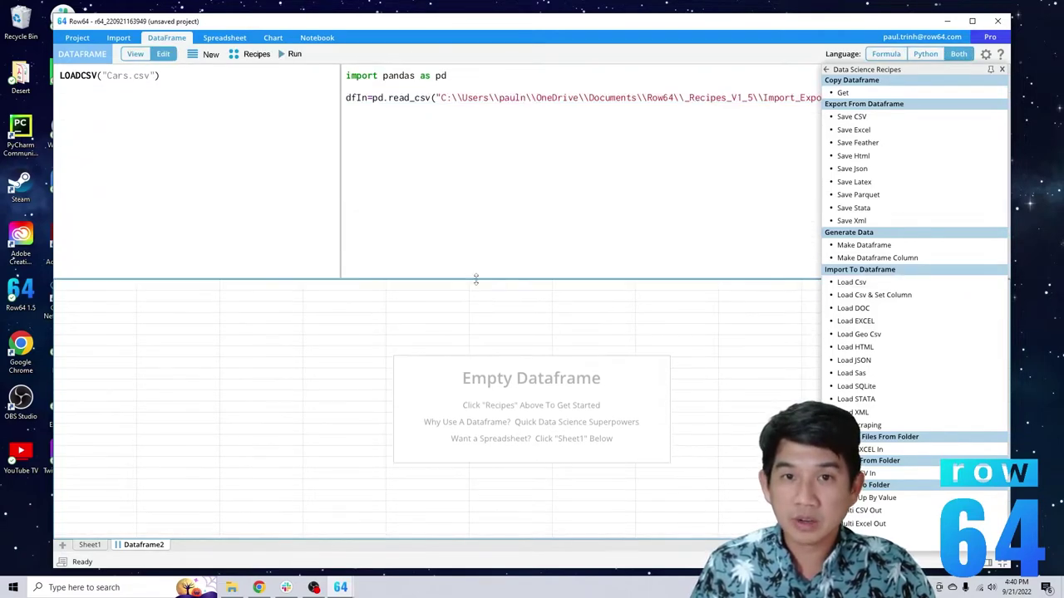
- Close the recipes panel, maximize Row64 and select the old Cars.csv path
left_click(1001, 70)
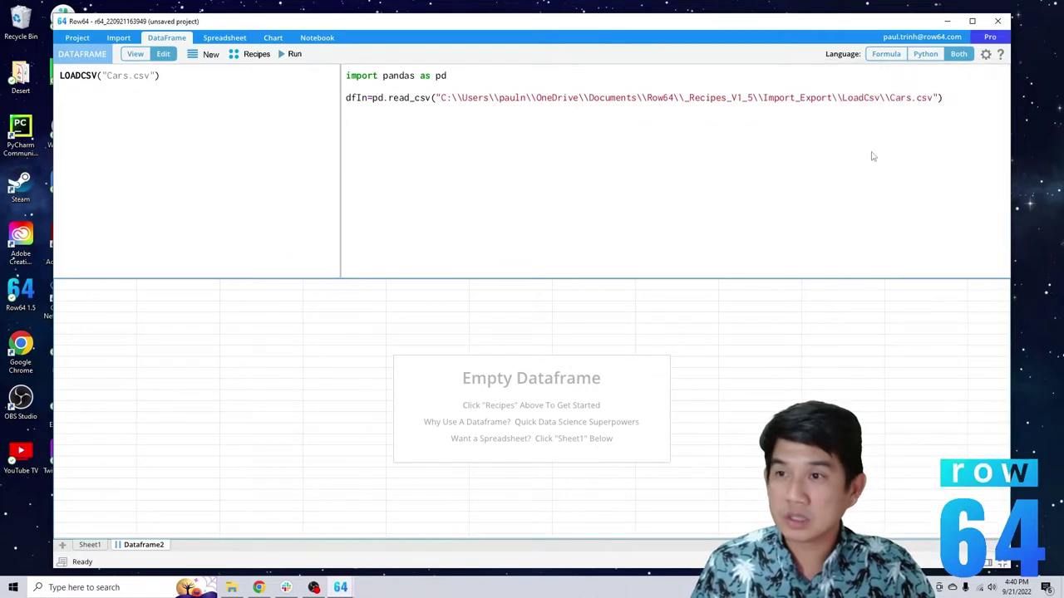
left_click(829, 158)
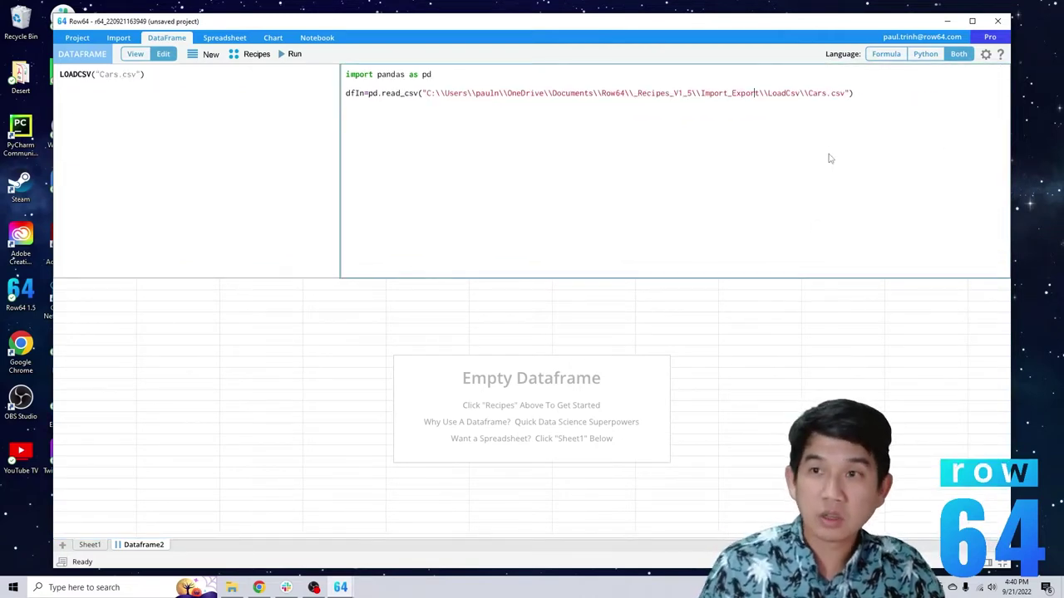
double_click(764, 25)
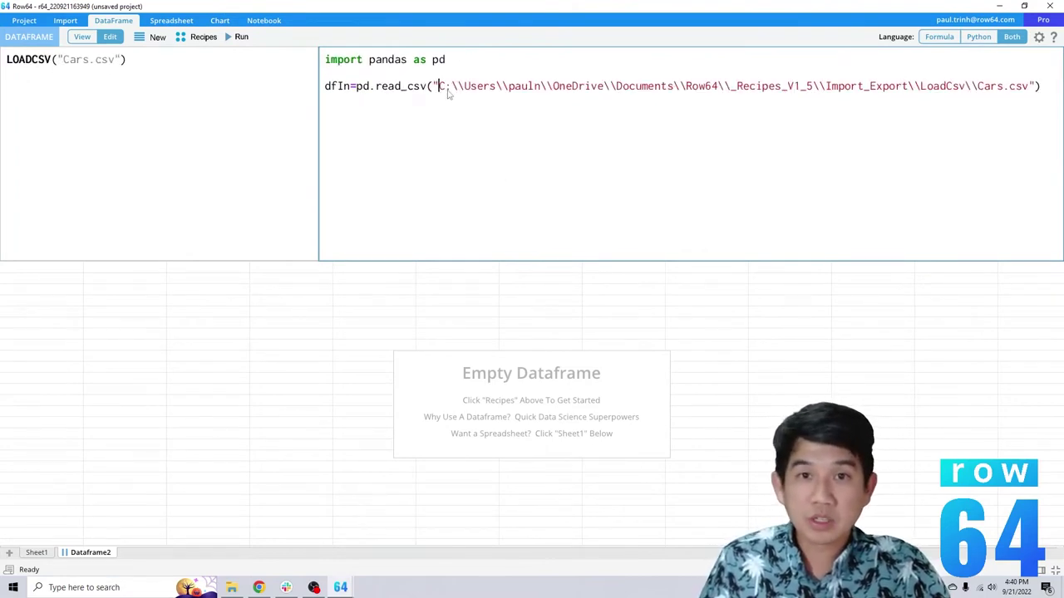
left_click_drag(444, 86, 1024, 90)
- Replace the Cars.csv path with C:\Row64\Demos\PPP Loan Data\ copied from Explorer
key("alt+Tab")
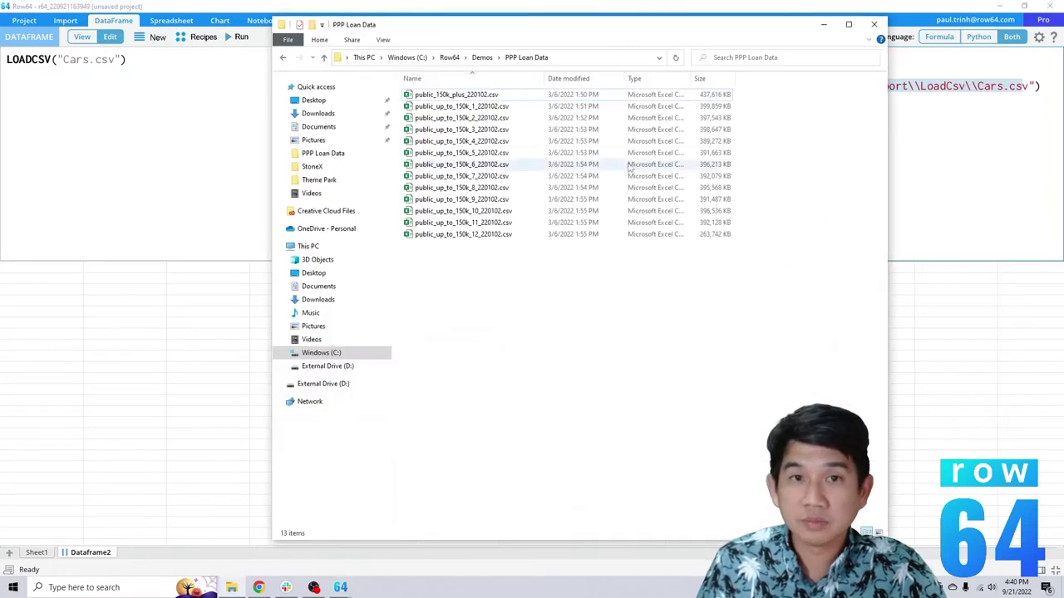
left_click(592, 58)
key("ctrl+c")
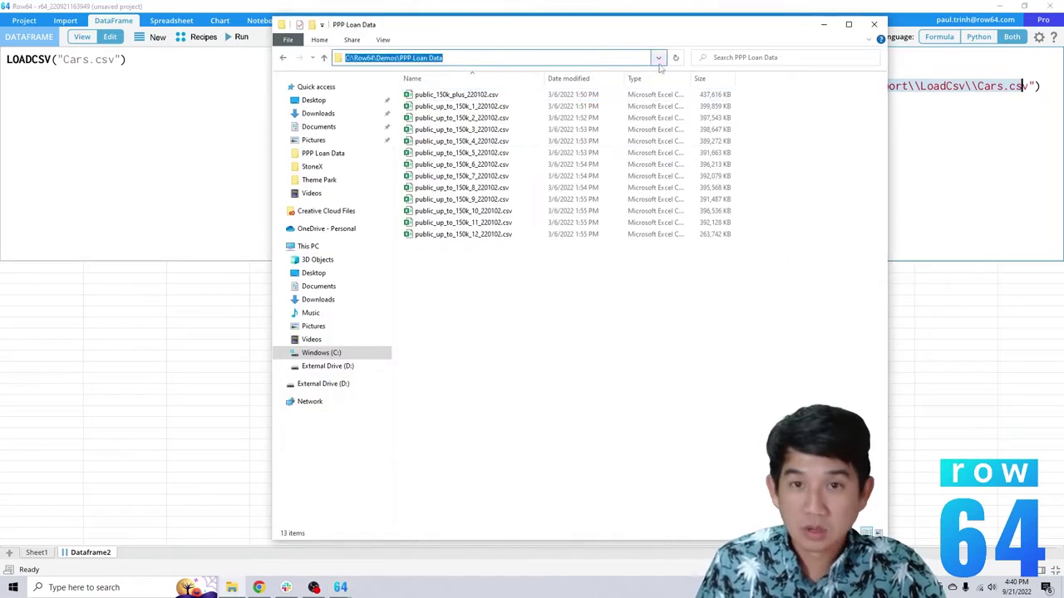
key("alt+Tab")
left_click(1030, 88)
left_click_drag(1029, 88, 439, 109)
key("ctrl+v")
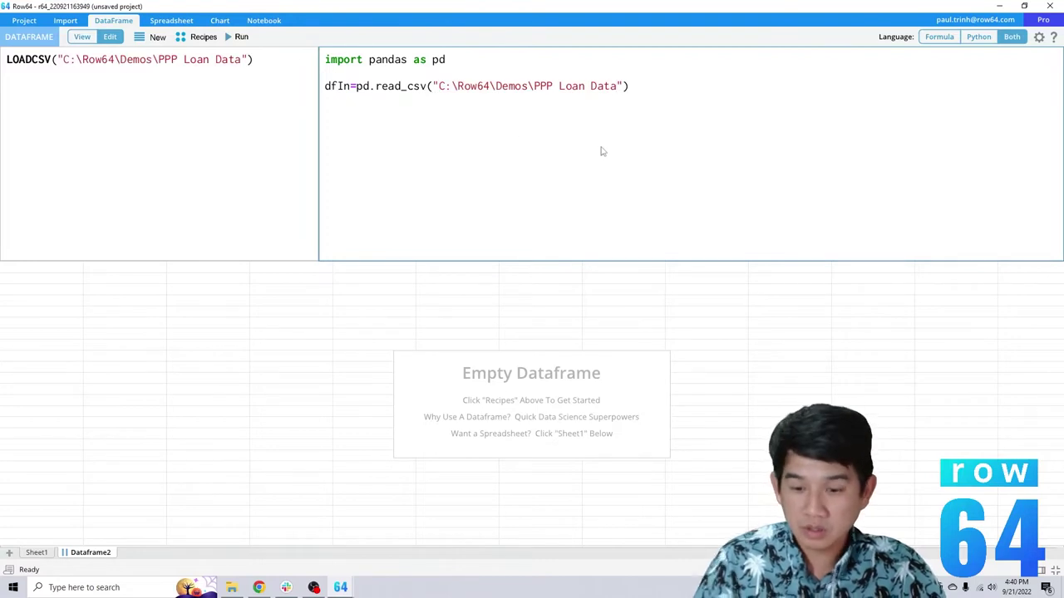
type("\\")
- Append the file name public_150k_plus_220102.csv to the path and run the script
key("alt+Tab")
left_click(544, 97)
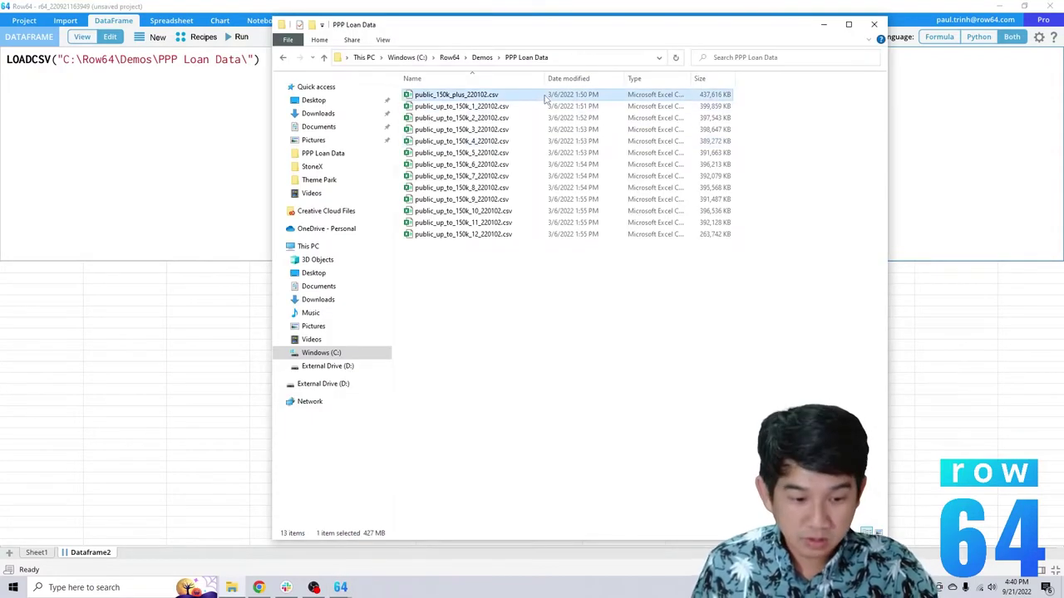
key("F2")
key("ctrl+c")
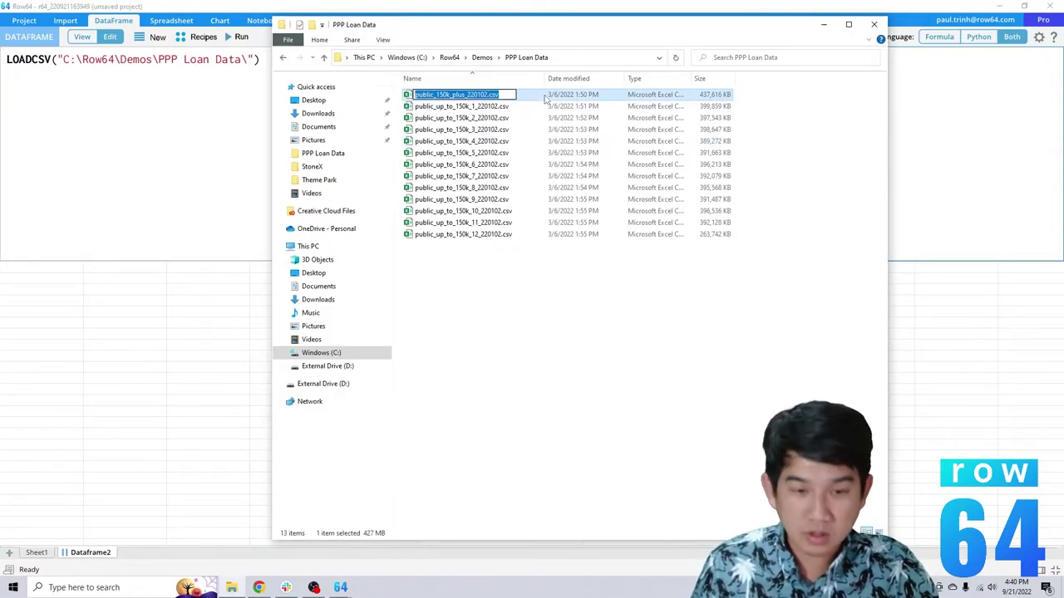
key("Escape")
key("alt+Tab")
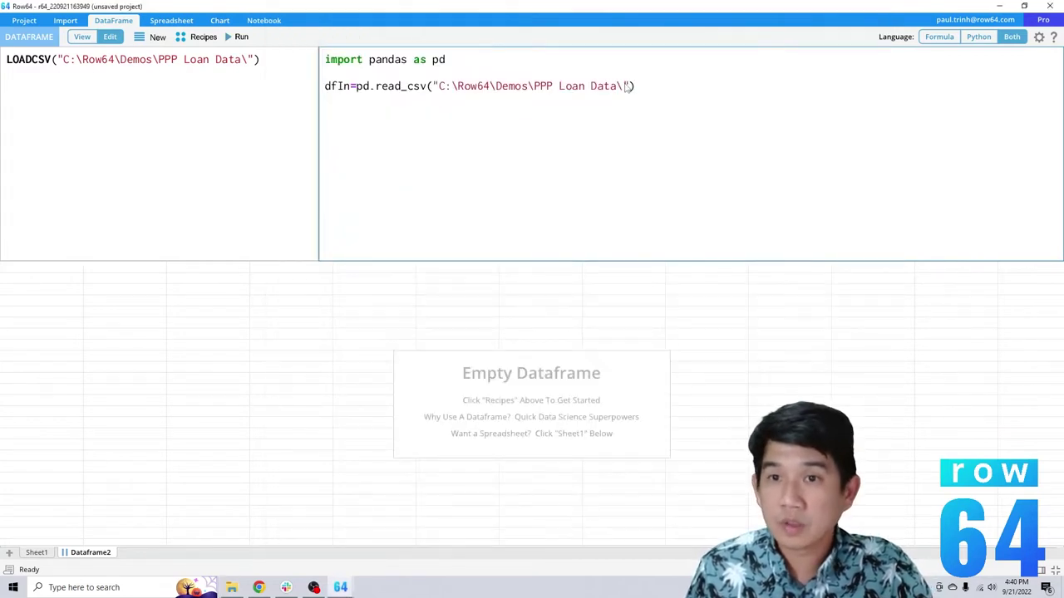
key("ctrl+v")
left_click_drag(796, 86, 437, 86)
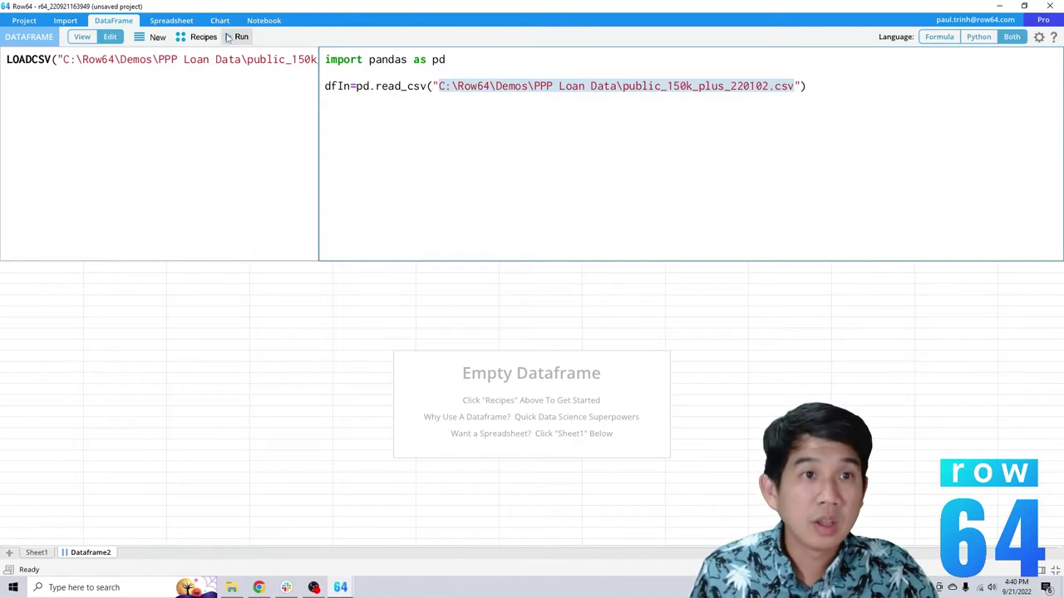
left_click(237, 37)
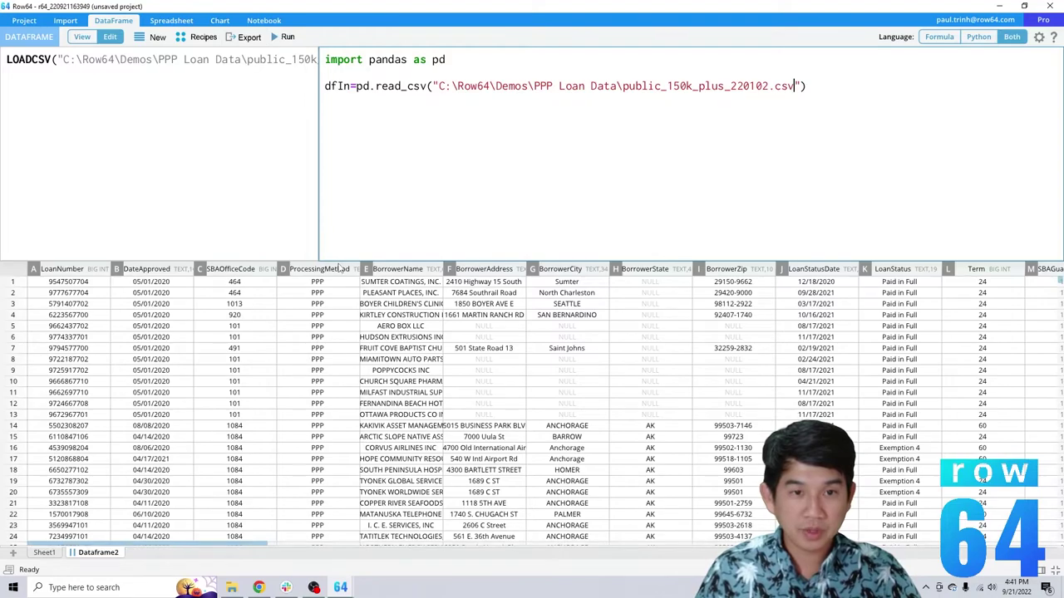
- Enlarge the grid and scroll through the loaded PPP loan rows
left_click_drag(338, 261, 353, 118)
left_click(358, 193)
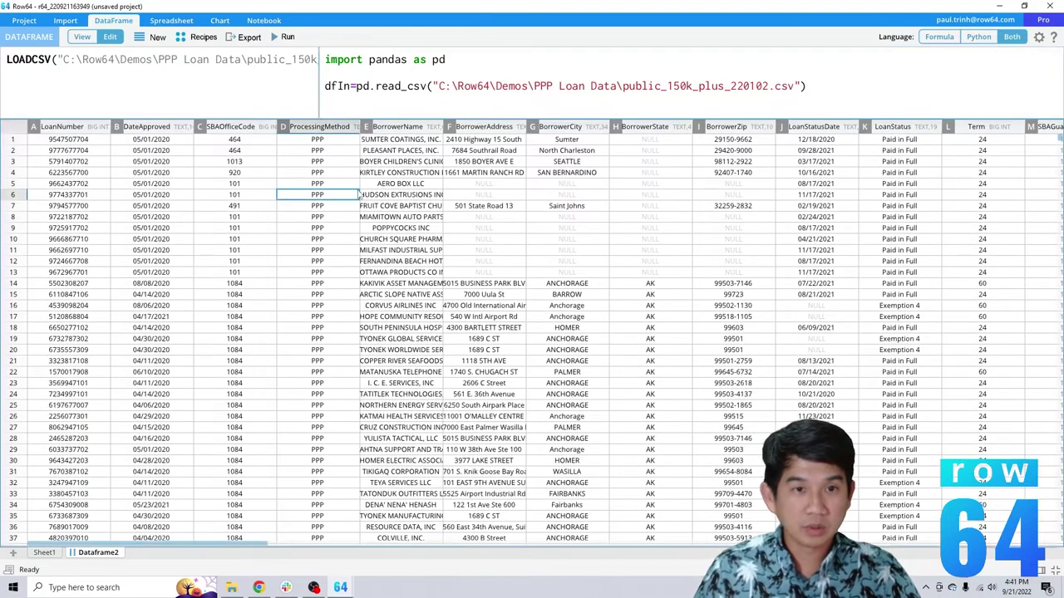
scroll(416, 249, "down", 20)
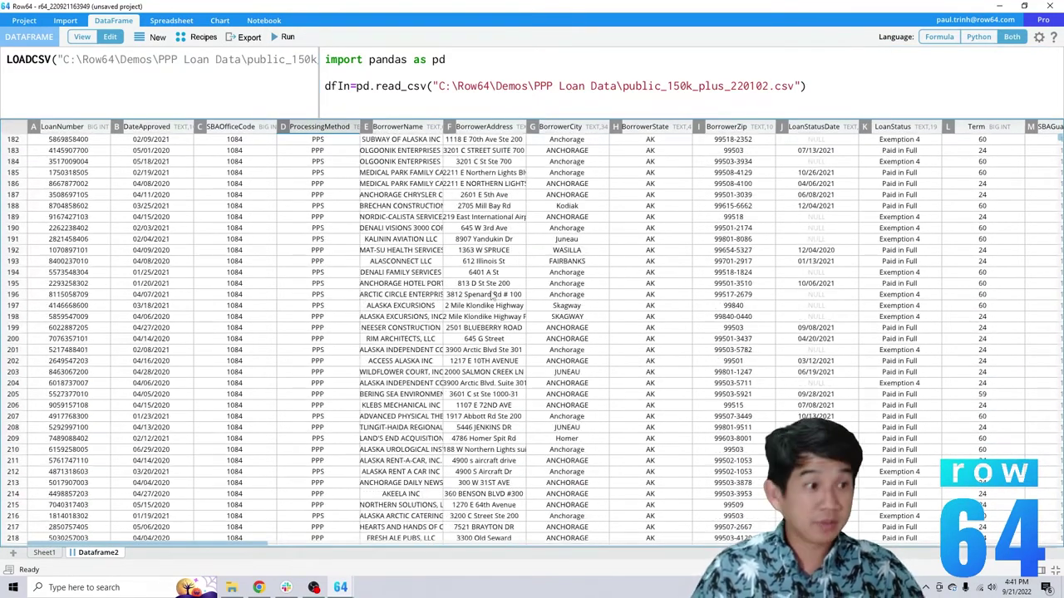
scroll(502, 250, "down", 15)
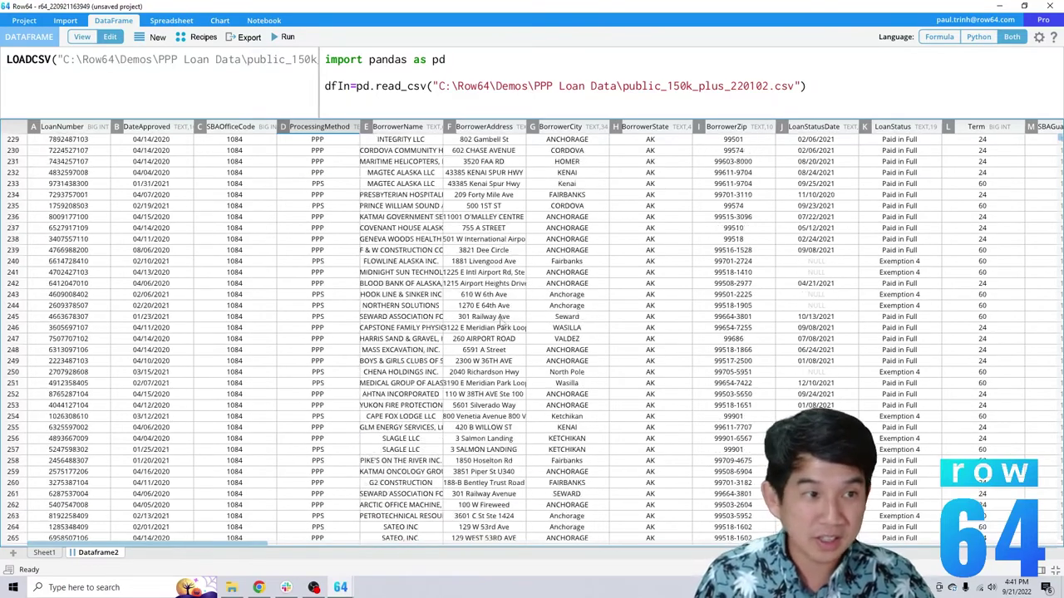
scroll(502, 324, "down", 20)
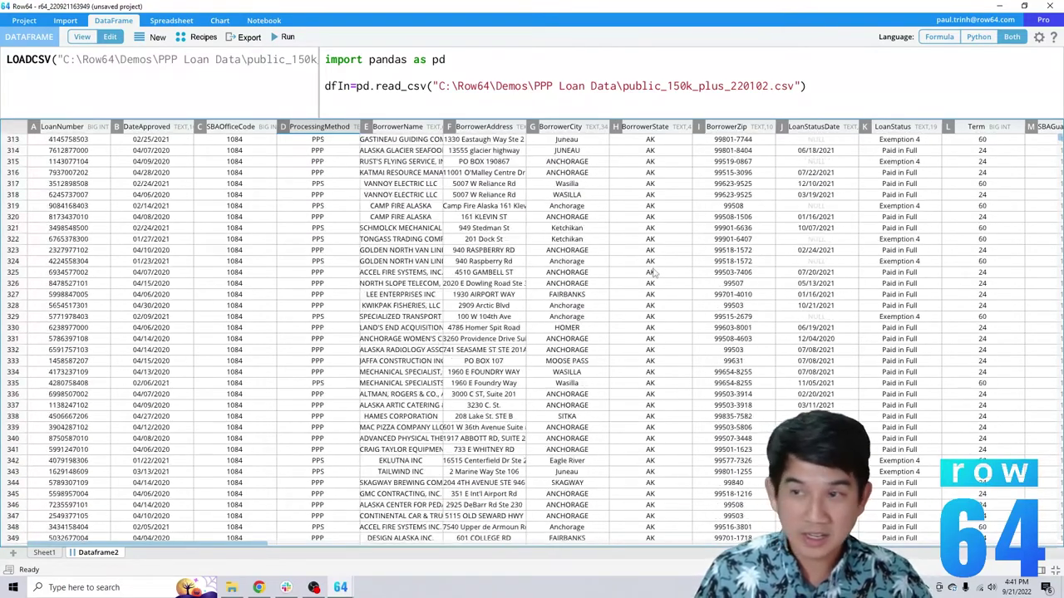
scroll(654, 274, "up", 14)
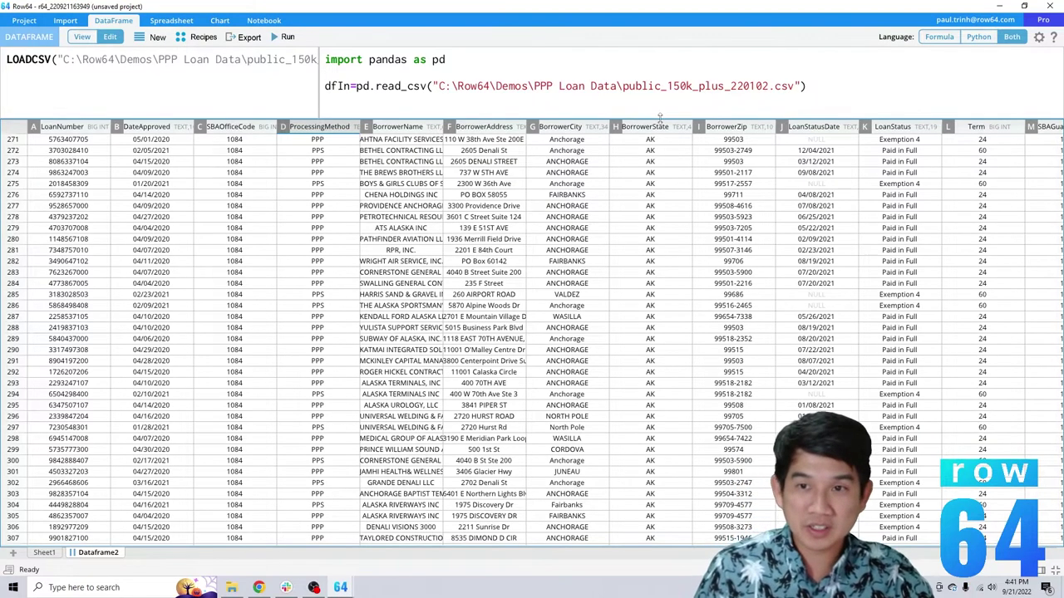
- Make the formula area taller and select the csv extension in the LOADCSV path
left_click_drag(659, 118, 659, 148)
left_click(253, 84)
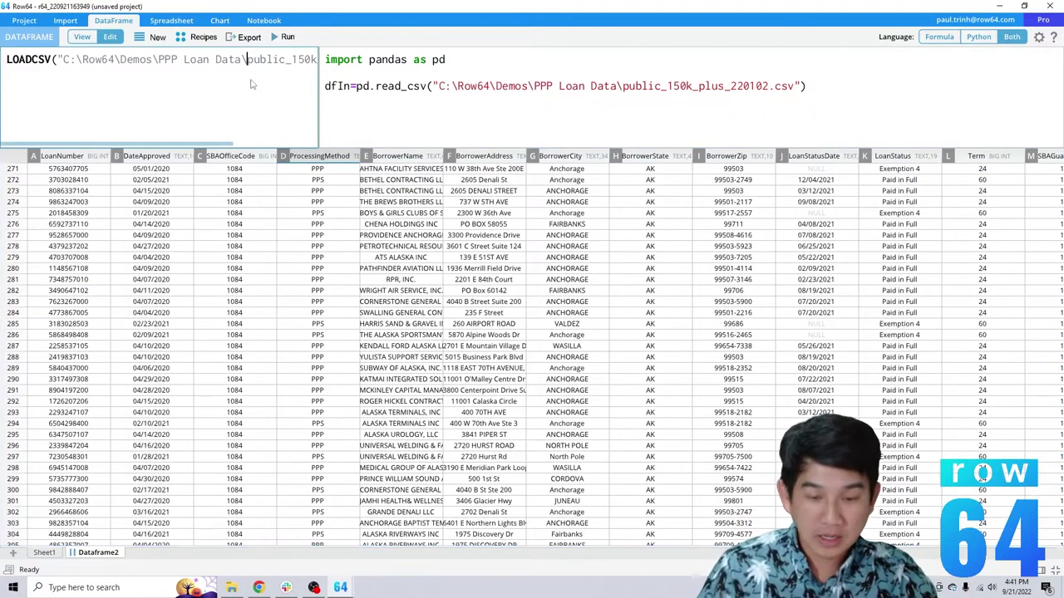
scroll(253, 84, "down", 3)
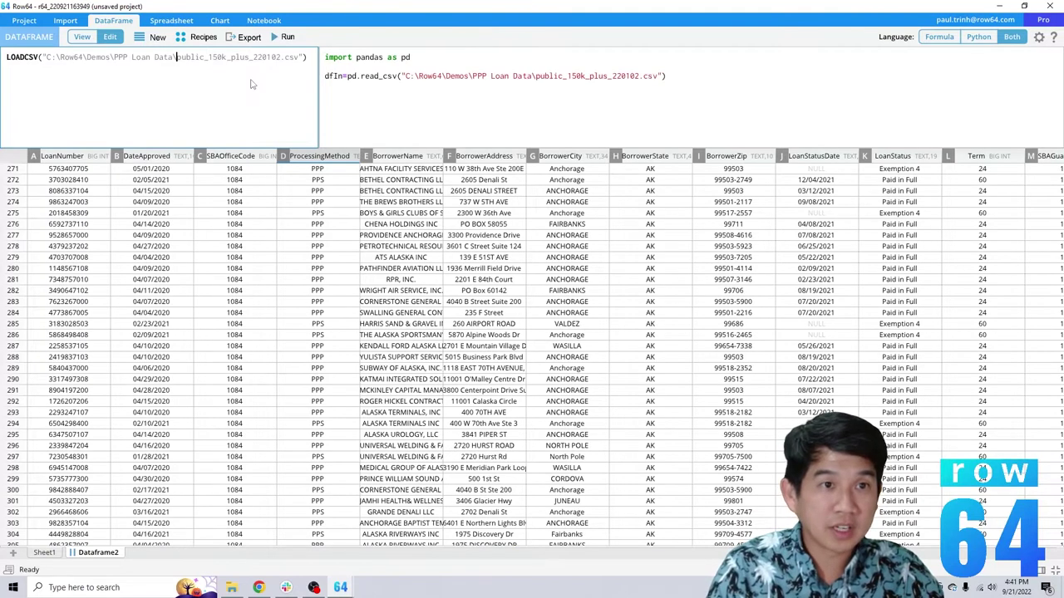
left_click(298, 57)
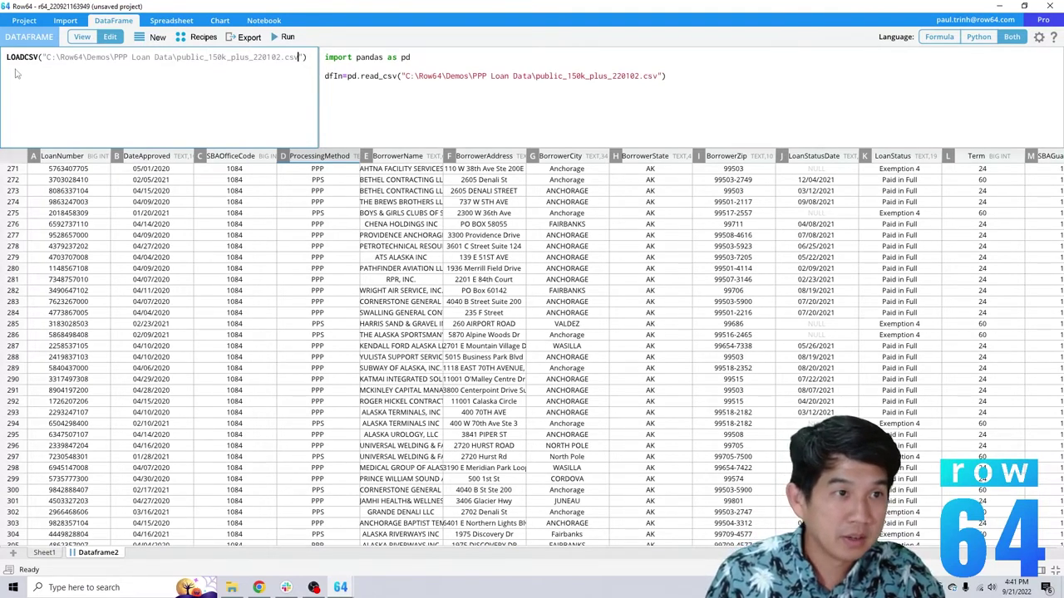
double_click(292, 58)
- Replace the formula with an empty LOADCSV("")
key("Home")
key("BackSpace")
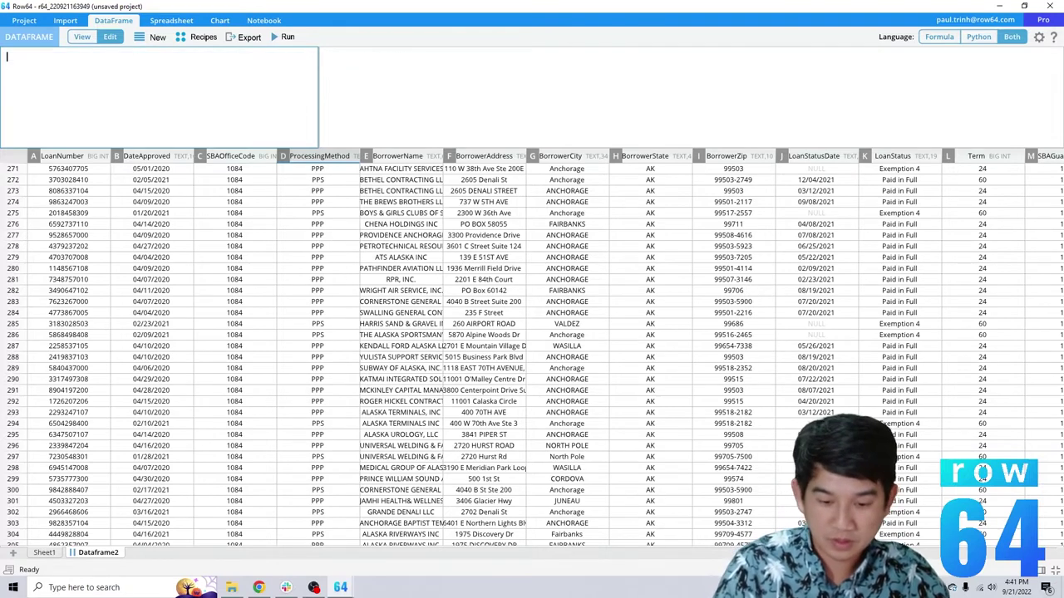
type("LOADCSV")
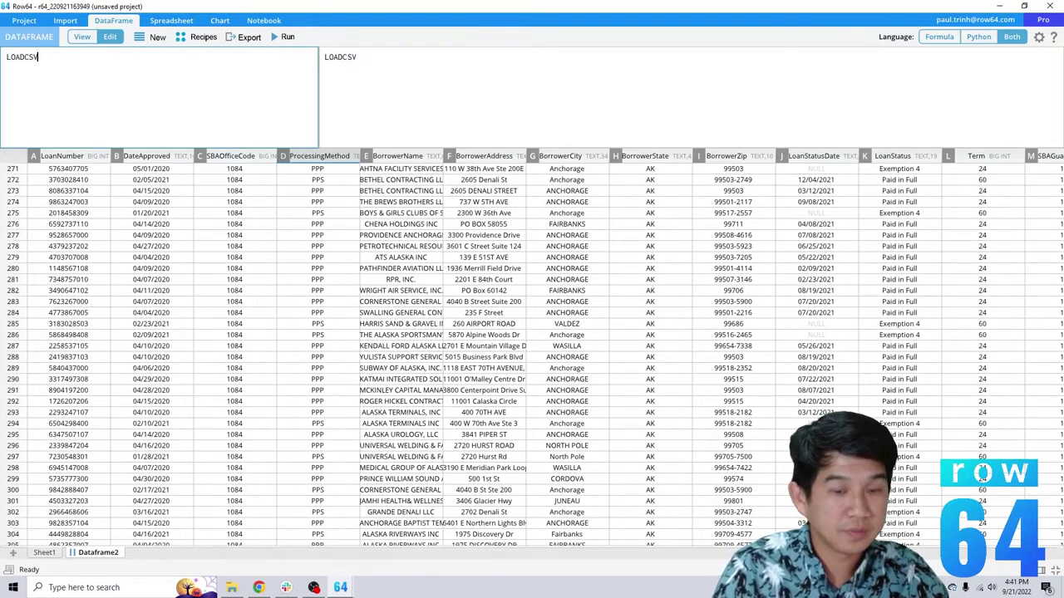
type("(\"\")")
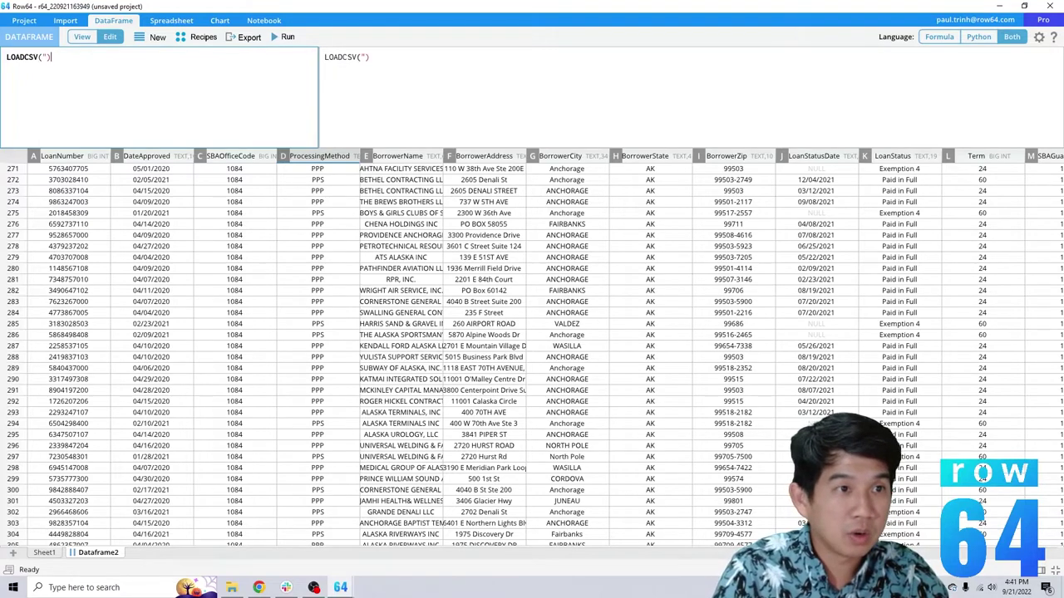
- Browse to the PPP Loan Data folder, pick public_150k_plus_220102.csv and run the load
left_click(31, 63)
left_click(33, 67)
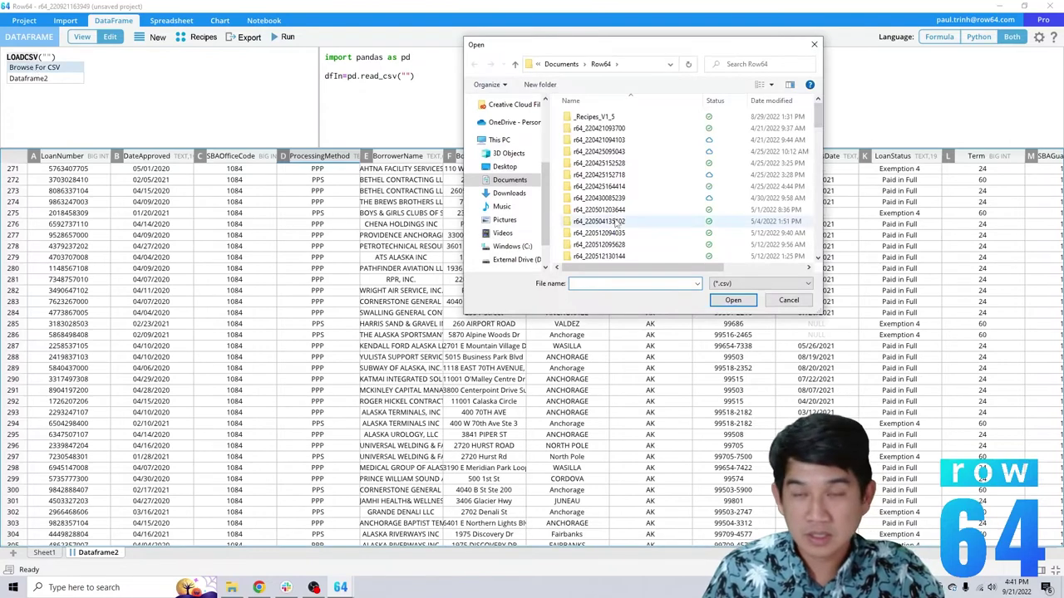
left_click(636, 72)
key("ctrl+v")
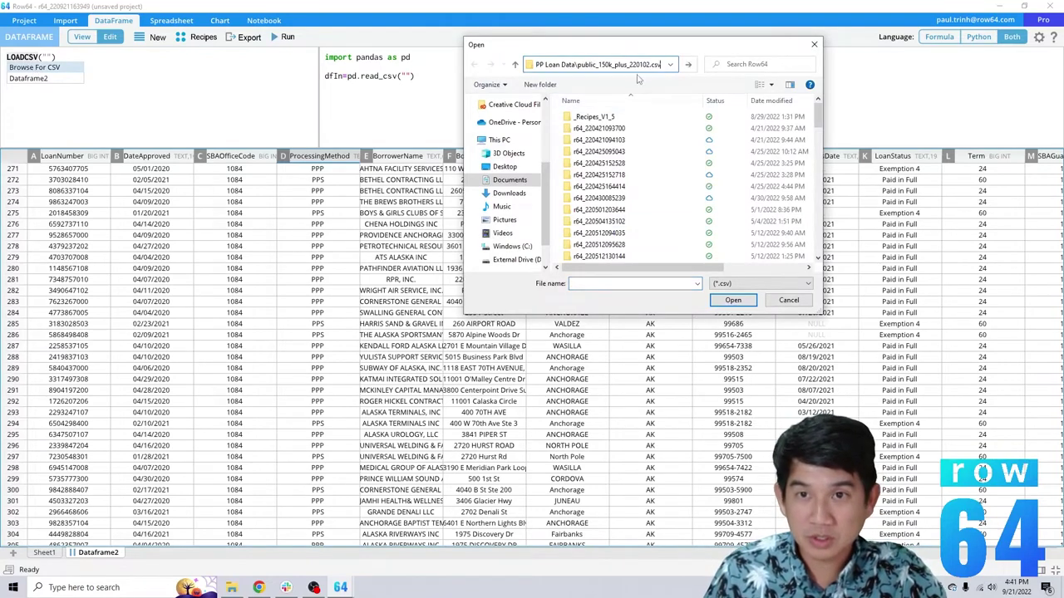
key("Left")
key("Left")
key("Left")
key("Left")
key("Left")
key("Left")
key("Left")
key("Left")
key("Left")
key("Left")
key("Left")
key("Left")
key("Left")
key("Left")
key("Left")
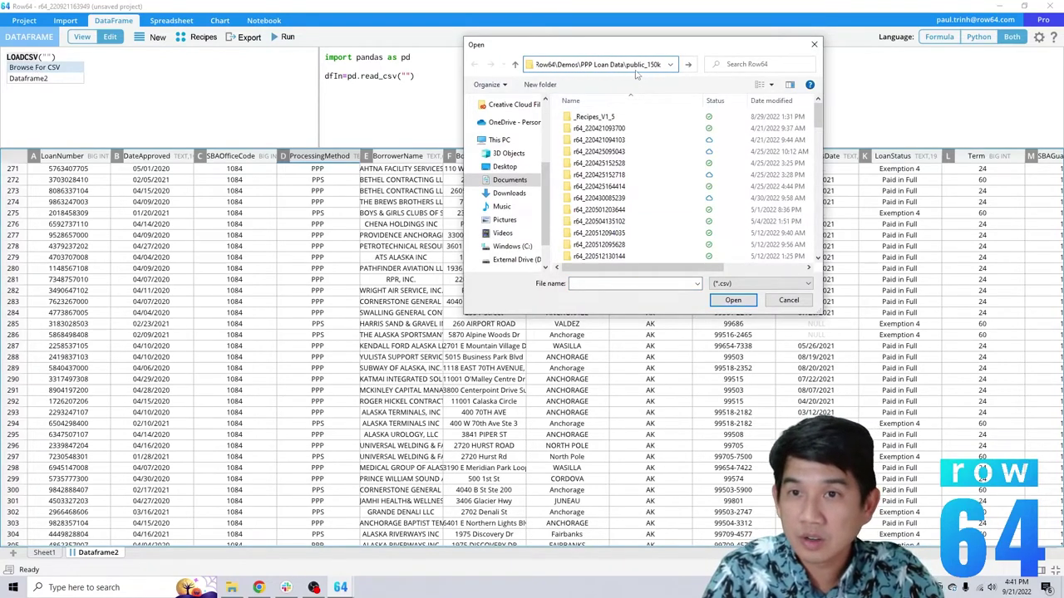
key("BackSpace")
key("BackSpace")
key("BackSpace")
key("BackSpace")
key("Return")
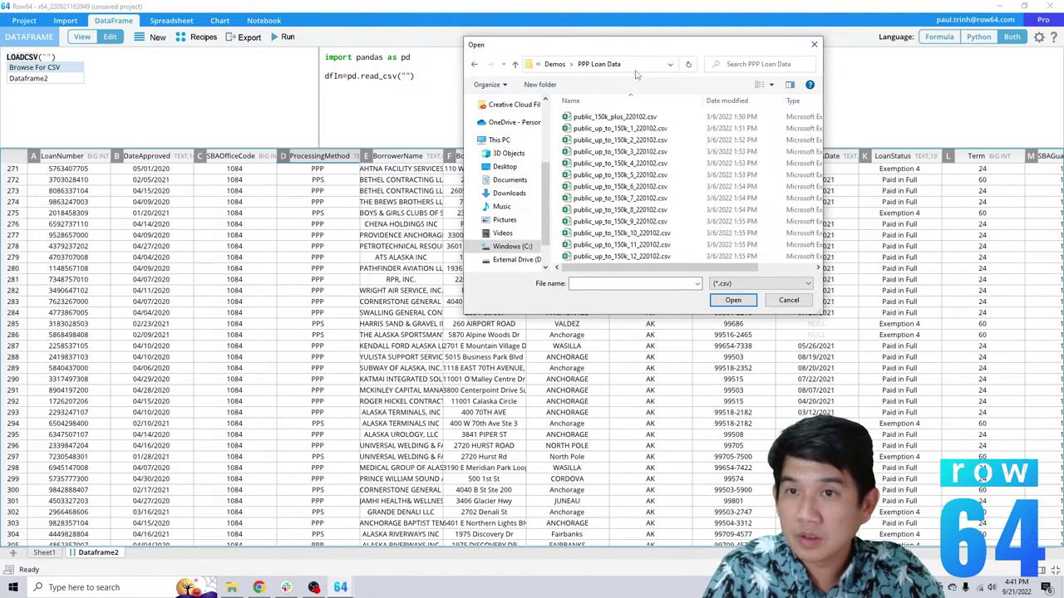
double_click(596, 118)
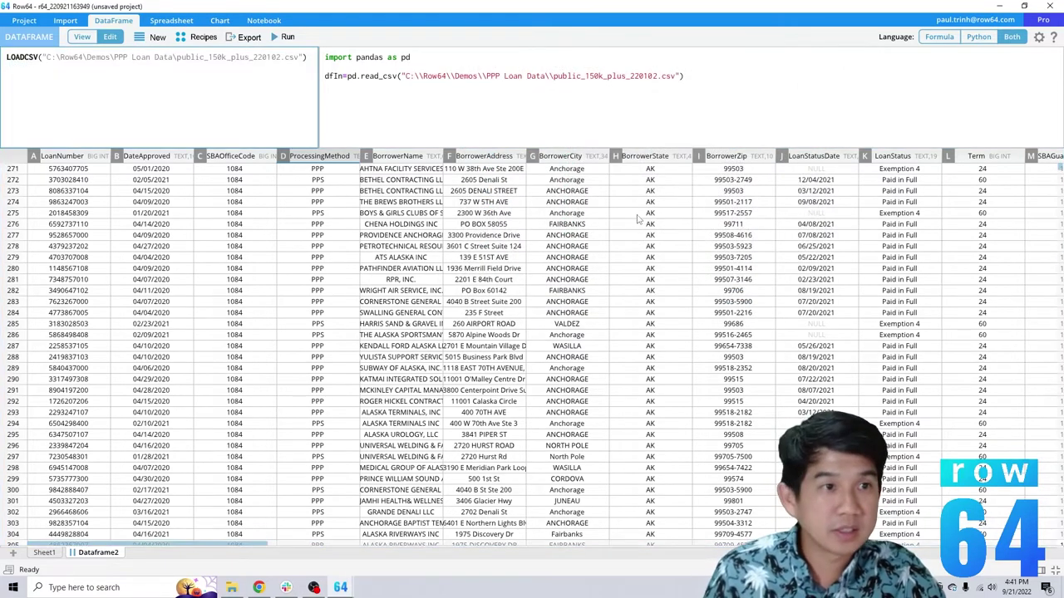
left_click(275, 39)
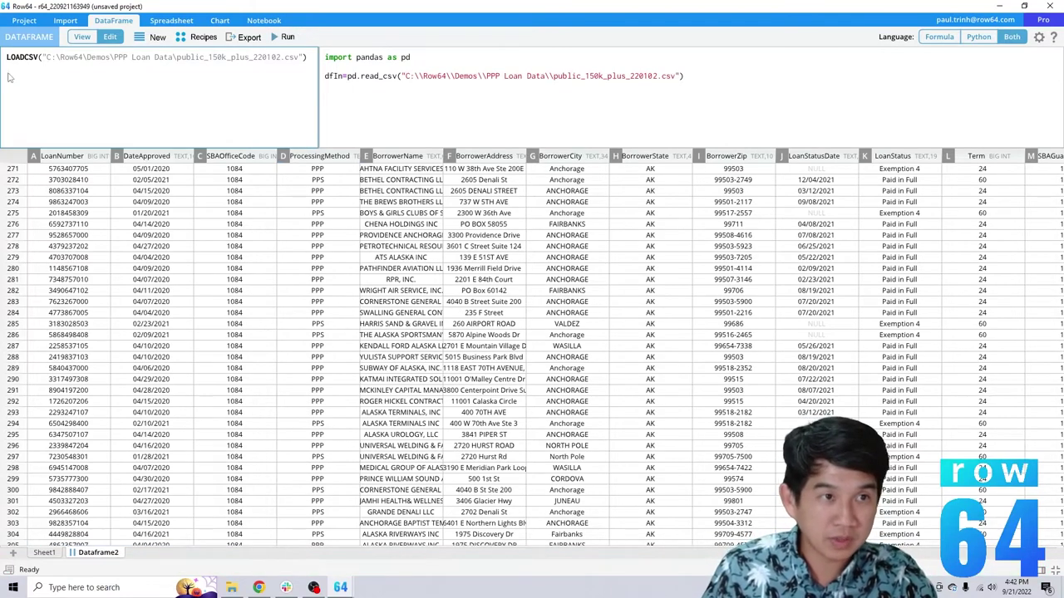
- Create Dataframe4 by dragging in public_150k_plus_220102.csv and scroll its 968,540 loan rows
left_click(165, 39)
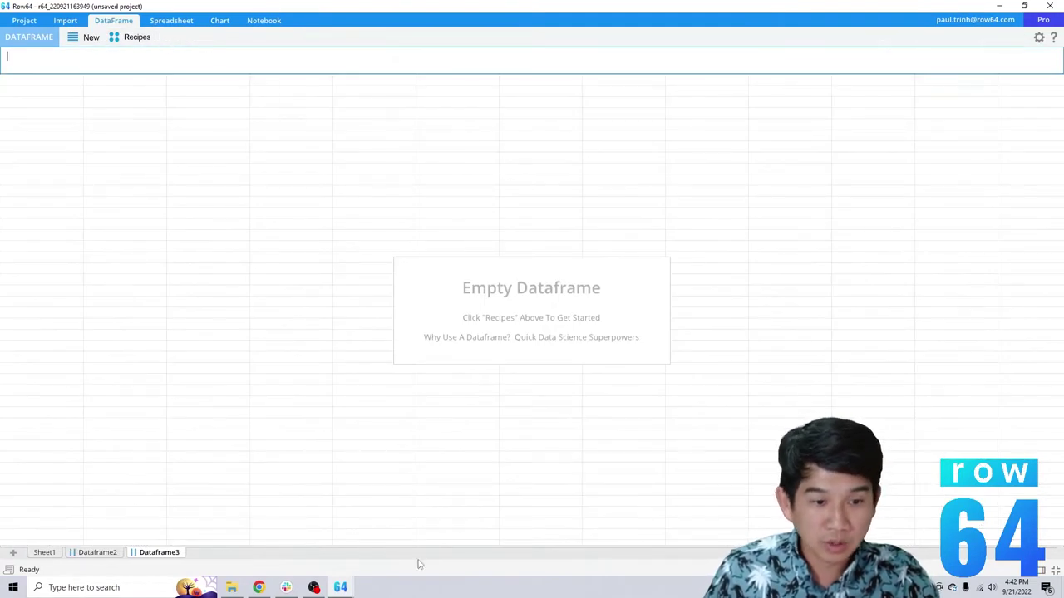
key("alt+Tab")
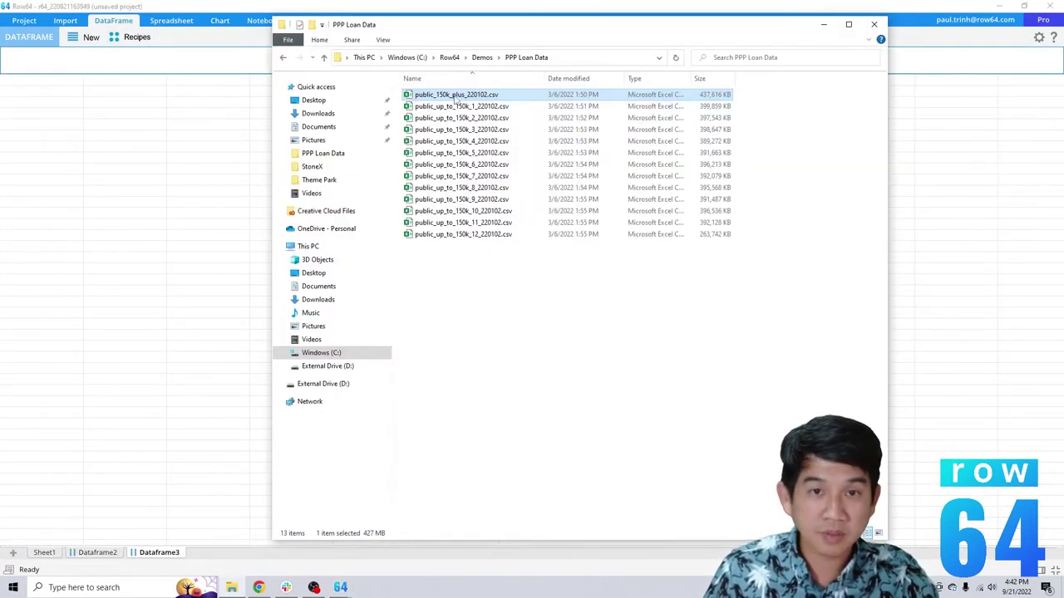
left_click_drag(575, 100, 125, 284)
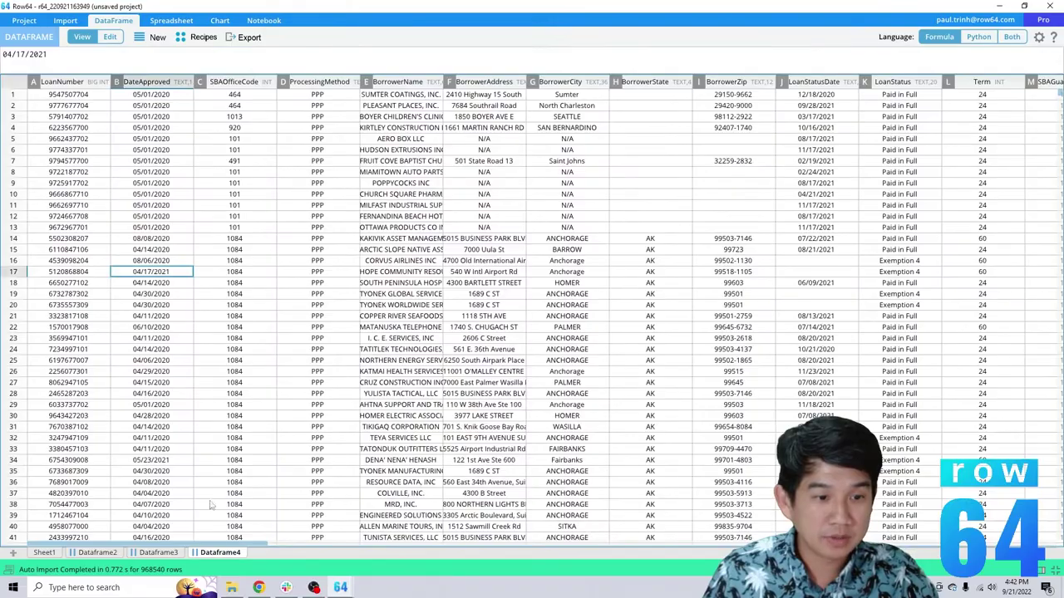
scroll(102, 274, "down", 9)
scroll(102, 274, "down", 20)
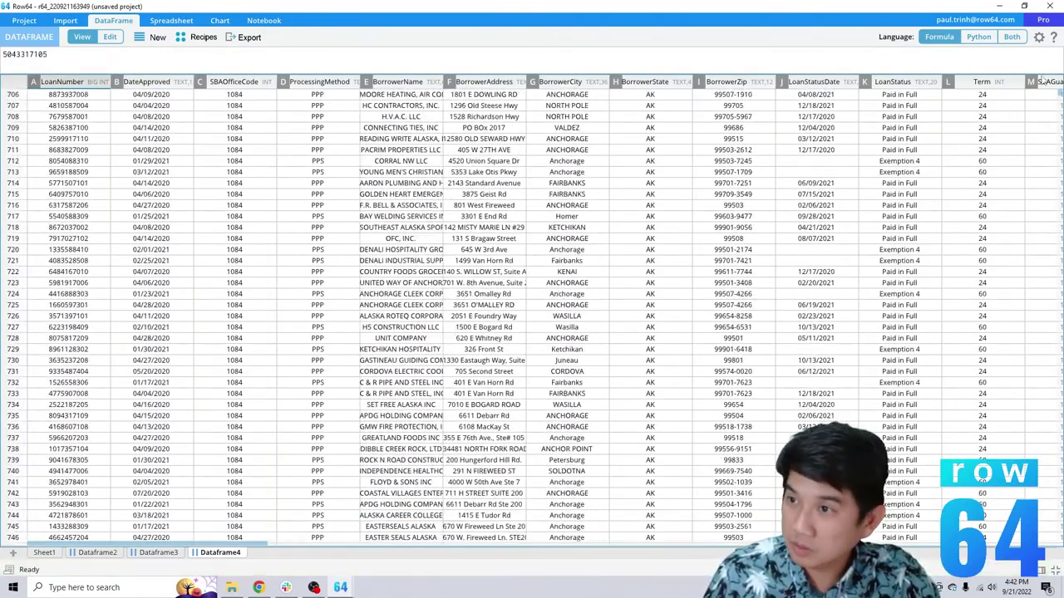
mouse_move(1059, 96)
left_mouse_down()
mouse_move(1039, 532)
mouse_move(1058, 87)
left_mouse_up()
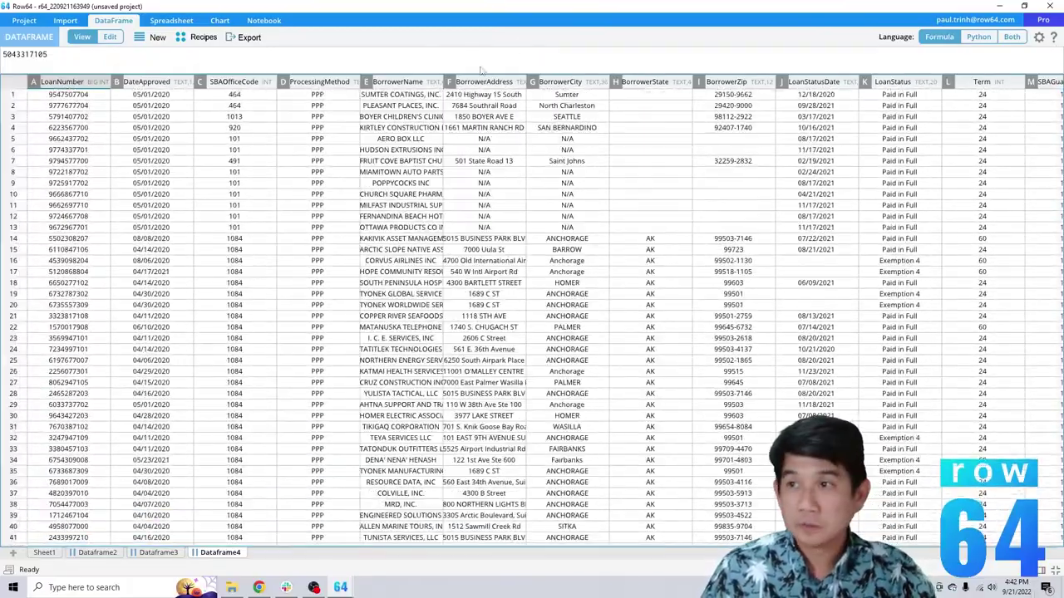
- Close Row64 with Don't Save, select the 13 loan CSVs, and relaunch Row64
left_click(1050, 5)
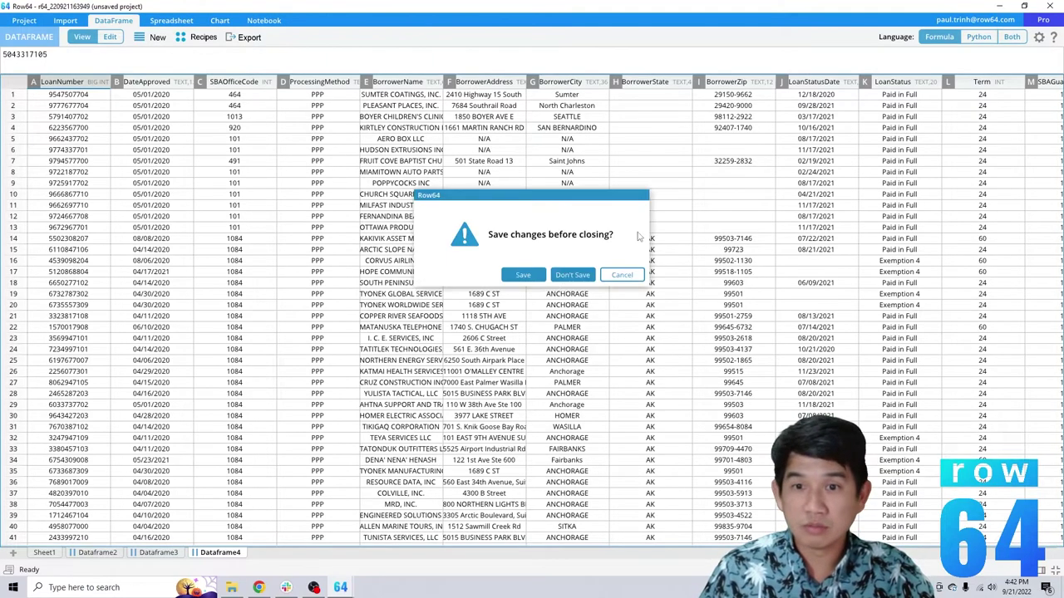
left_click(582, 279)
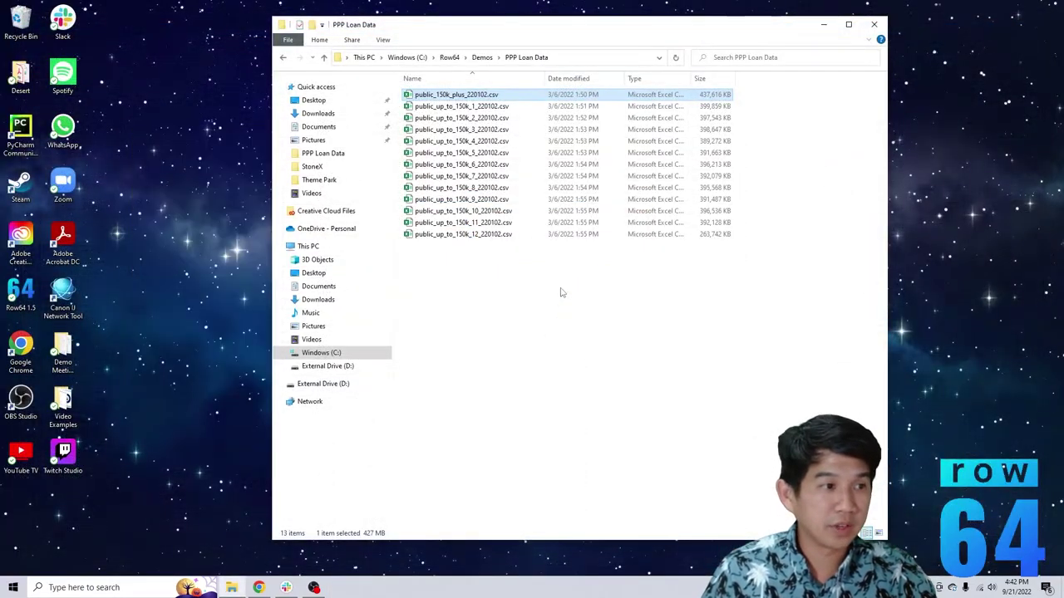
left_click_drag(514, 303, 423, 84)
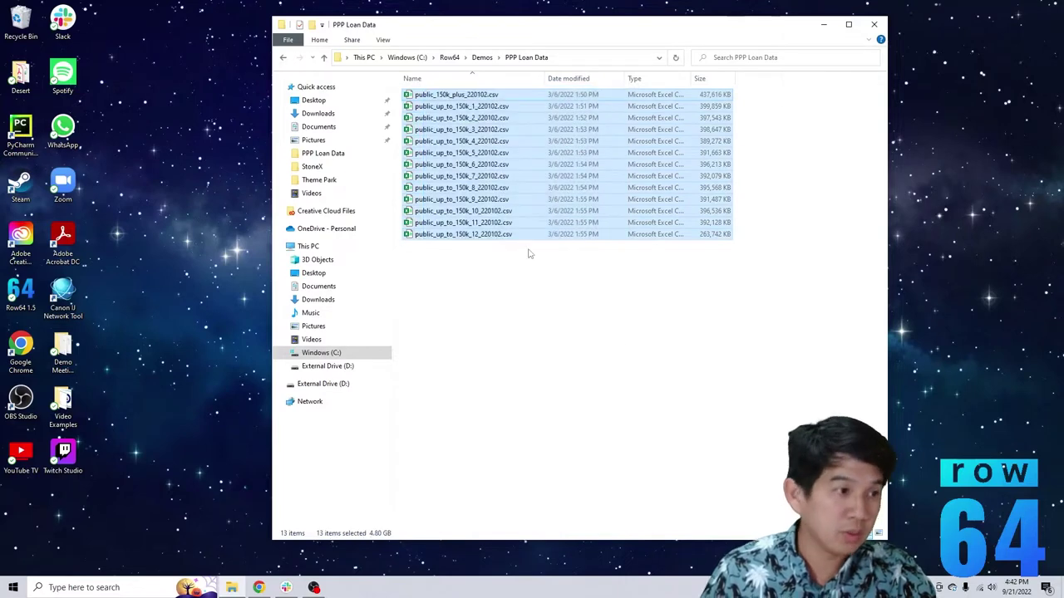
double_click(30, 306)
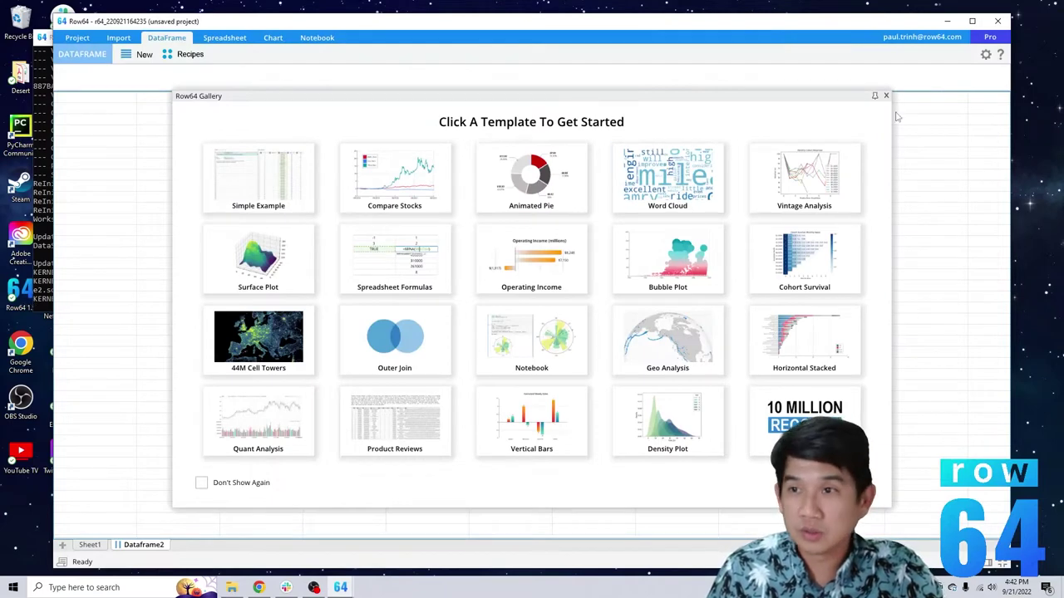
- Dismiss the gallery and insert the Import Export multi-file CSV load recipe
left_click(886, 96)
left_click(188, 54)
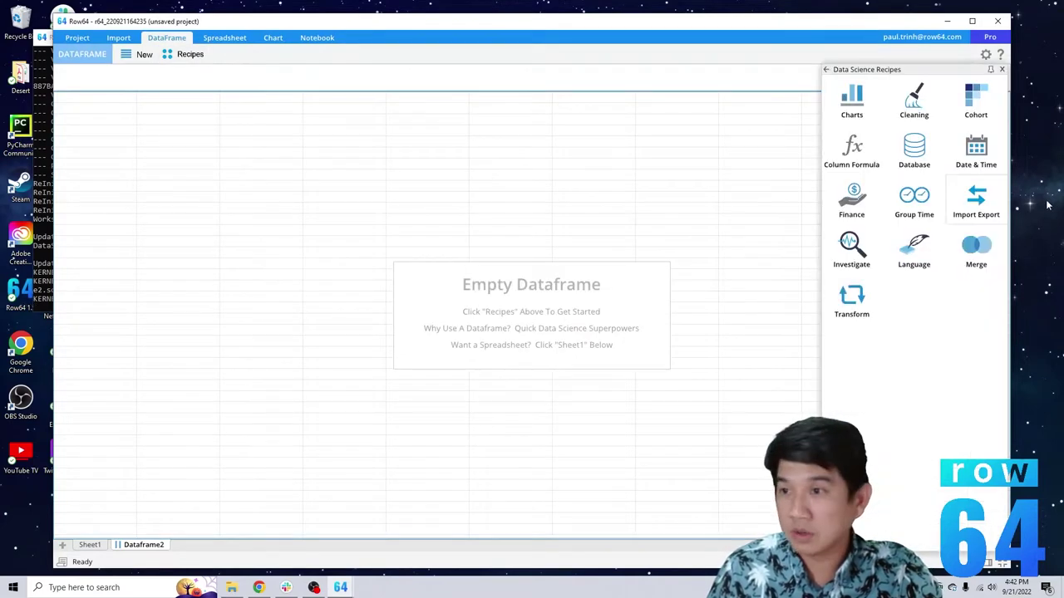
left_click(977, 202)
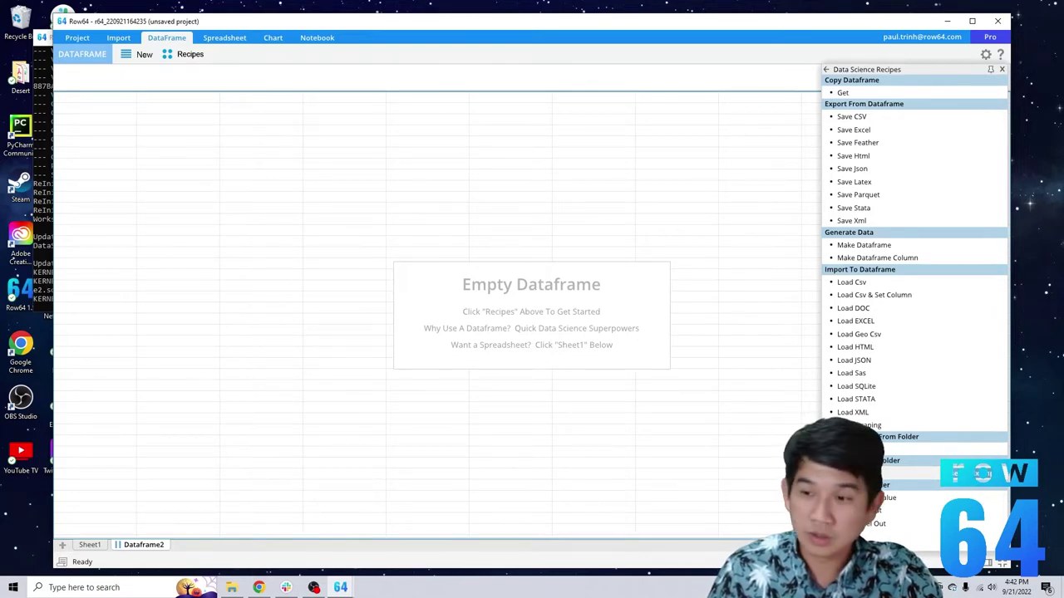
left_click(864, 450)
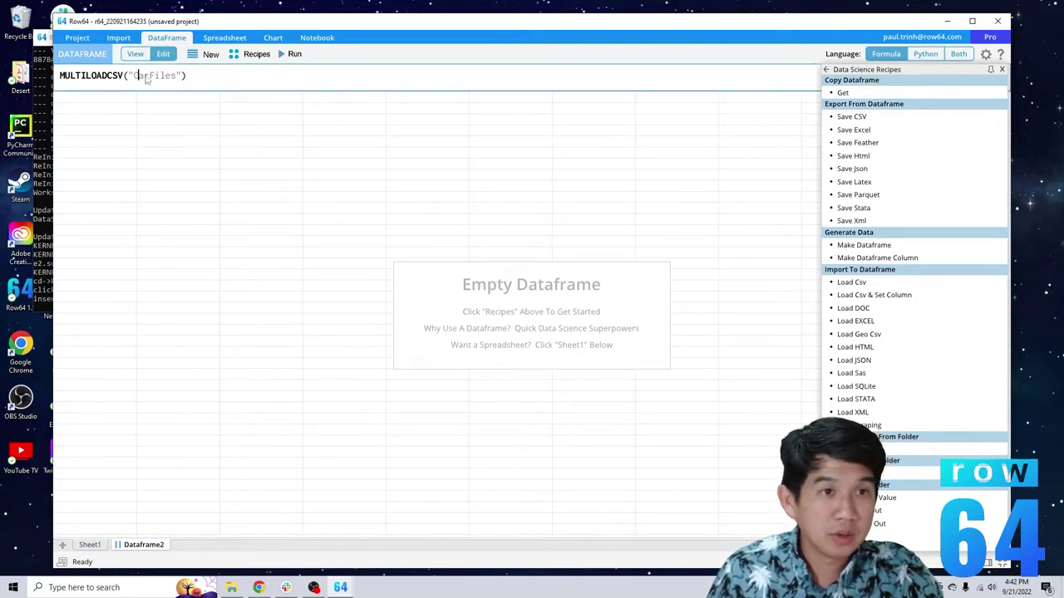
- Replace CarFiles with the folder path C:\Row64\Demos\PPP Loan Data\ and enlarge the editor
key("alt+Tab")
key("alt+Tab")
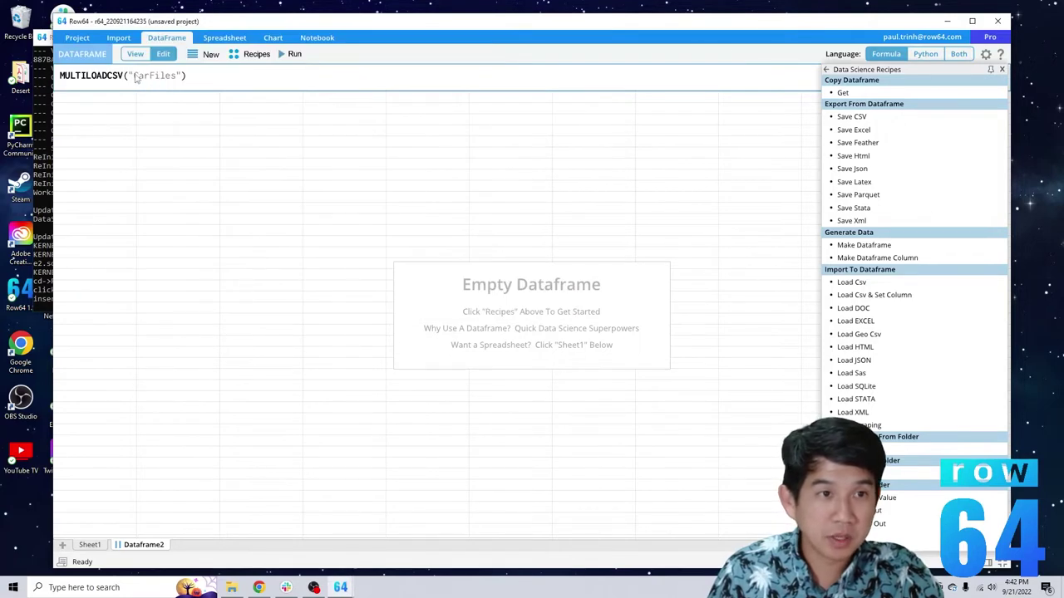
left_click_drag(135, 77, 176, 77)
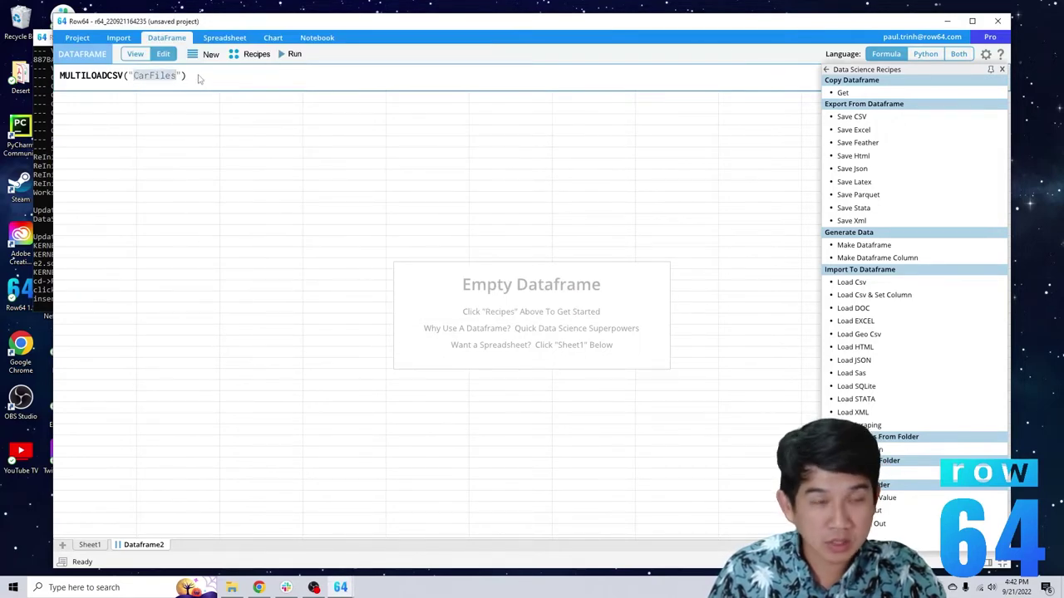
type("C:\\Row64\\Demos\\PPP Loan Data\\public_150k_plus_220102.csv")
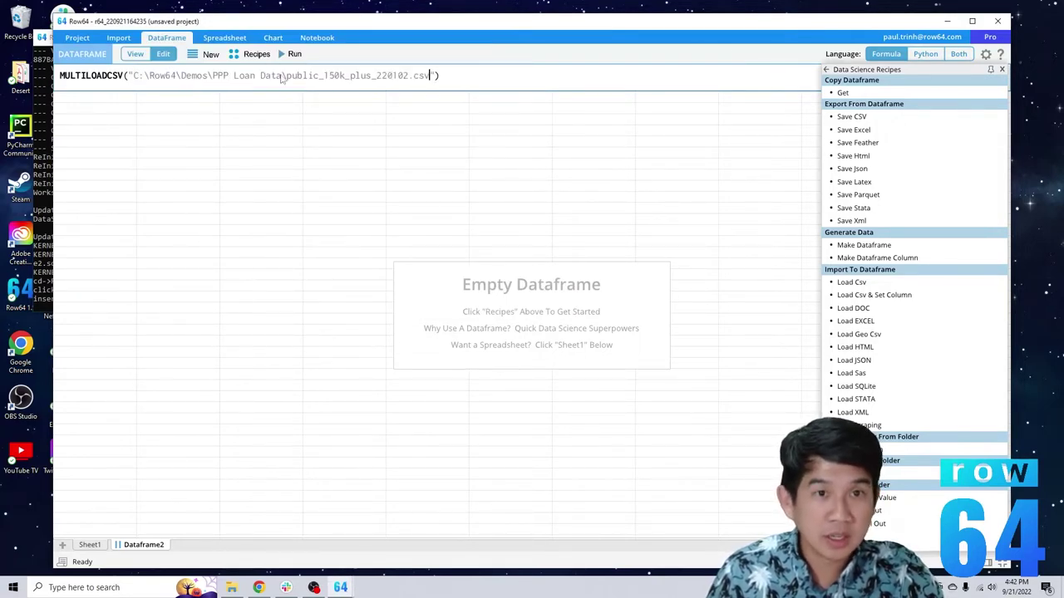
left_click_drag(287, 77, 427, 77)
key("BackSpace")
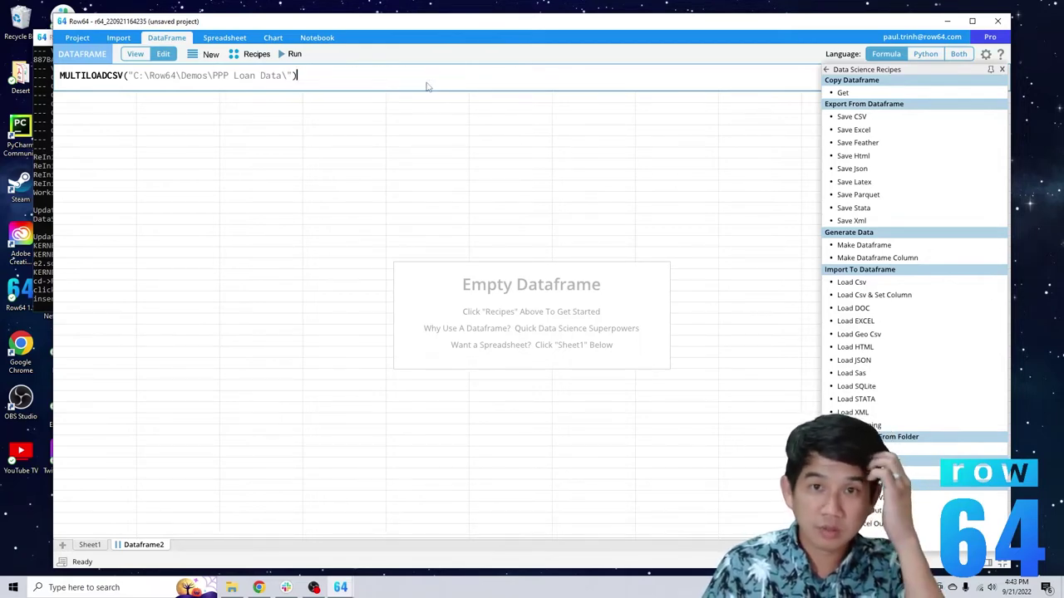
left_click_drag(430, 90, 430, 173)
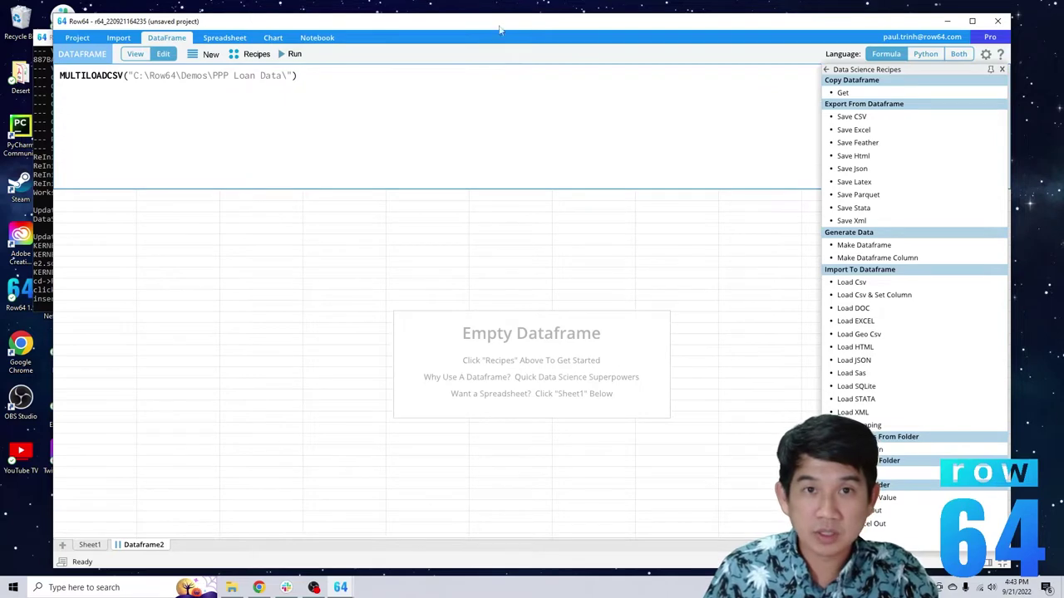
- Run MULTILOADCSV, enlarge the console, close Recipes and show the pandas MultiLoadCsv code
left_click(292, 54)
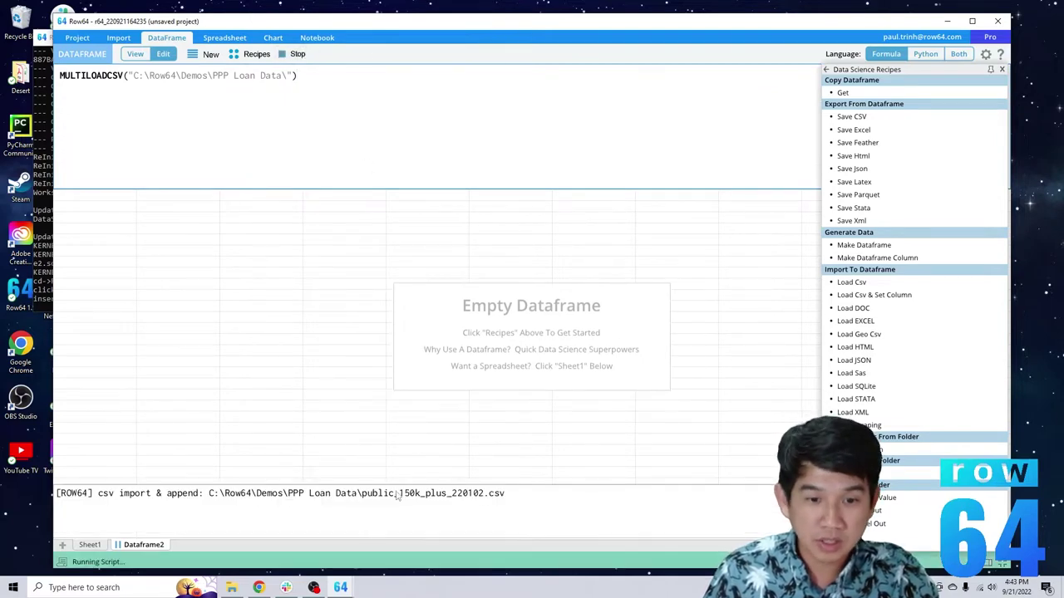
left_click_drag(397, 493, 399, 341)
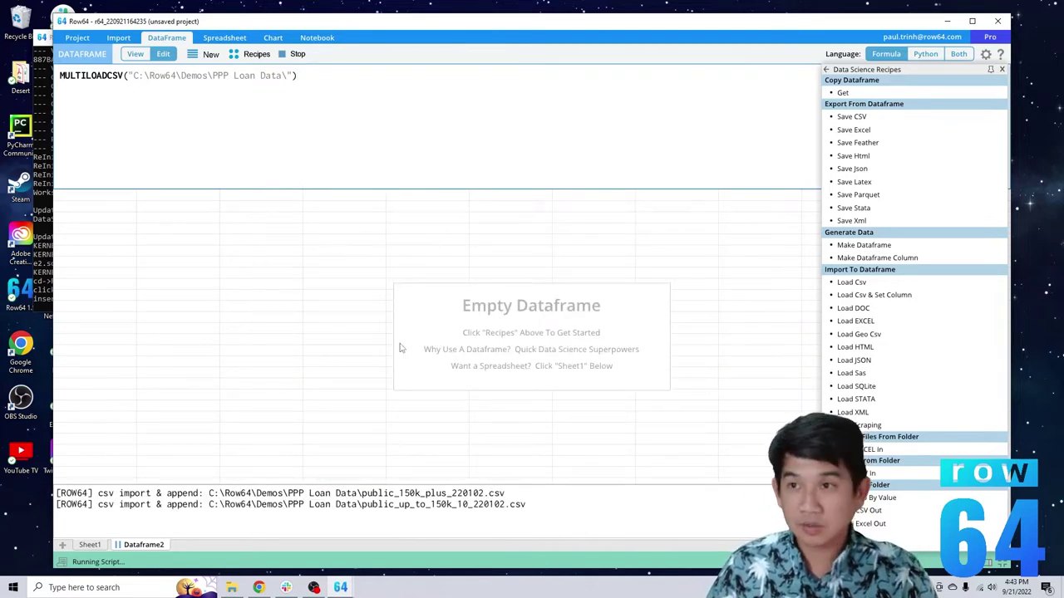
left_click(1002, 70)
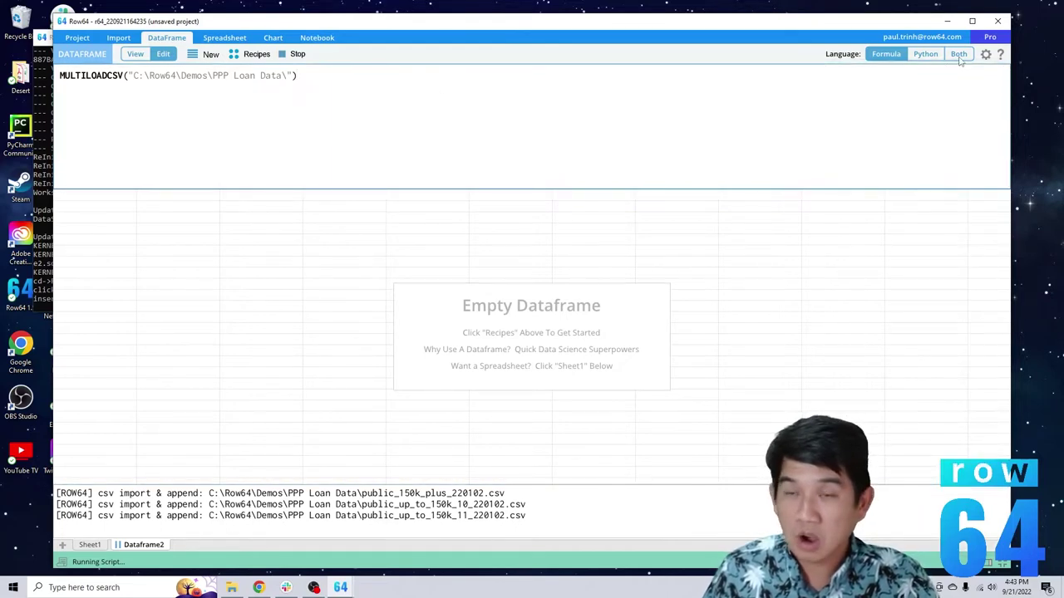
left_click(958, 55)
- Enlarge the code area and highlight the imports and MultiLoadCsv(folderP) definition
left_click_drag(607, 190, 594, 370)
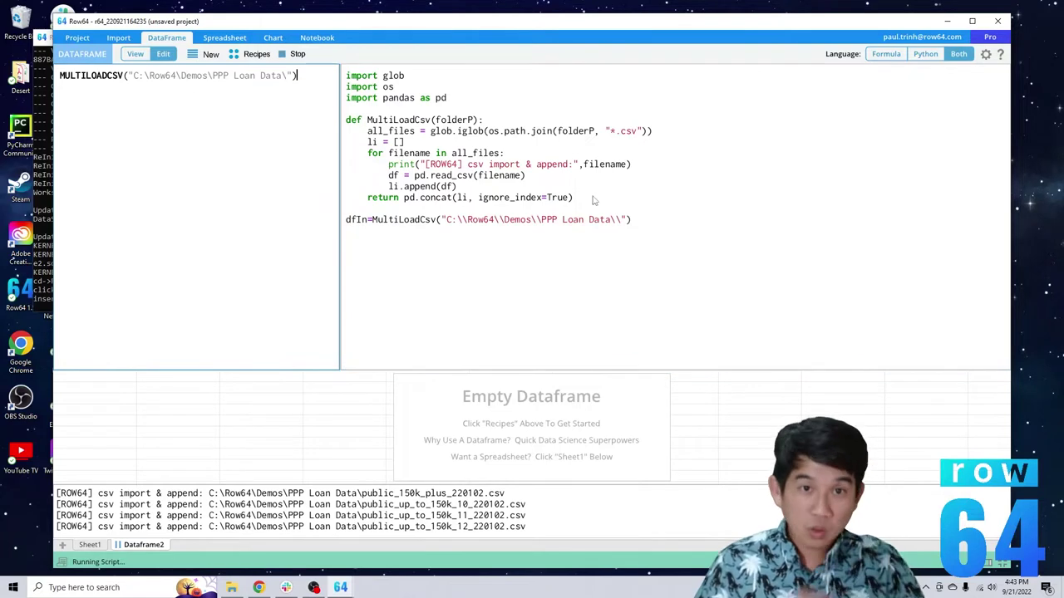
left_click_drag(457, 99, 335, 78)
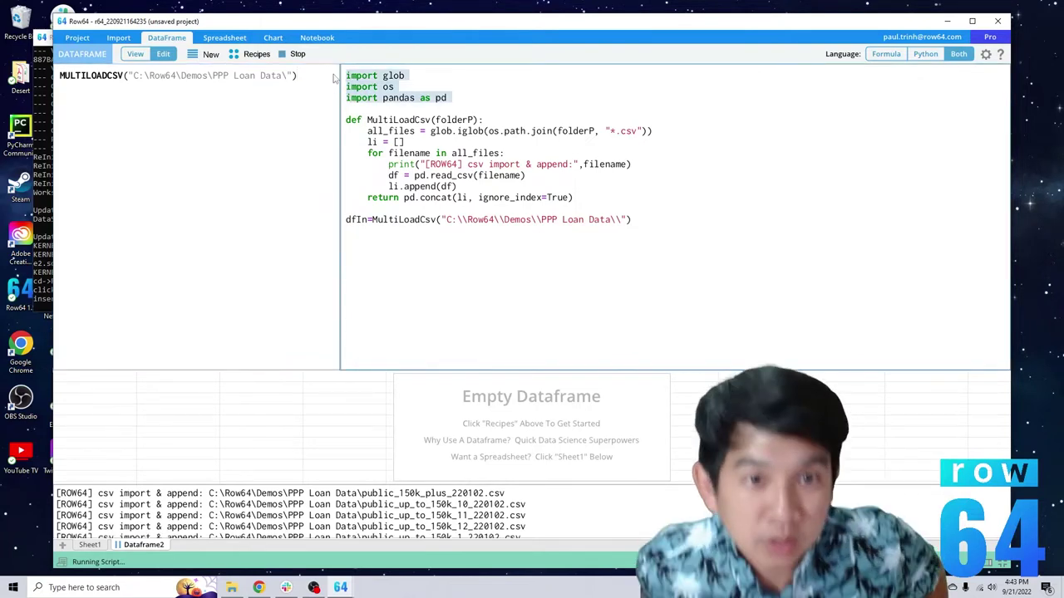
key("Down")
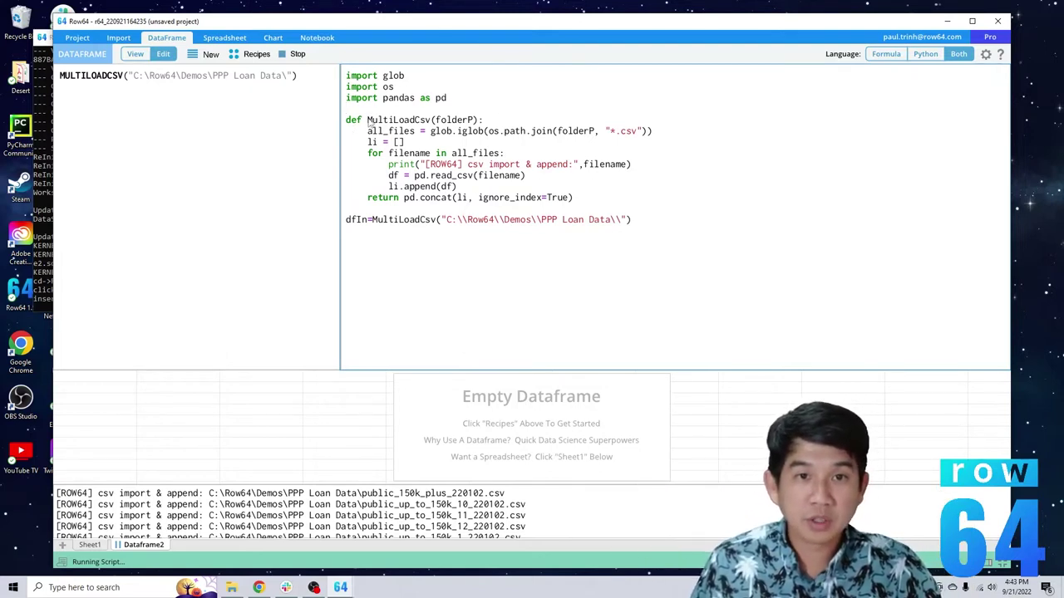
left_click_drag(368, 121, 476, 122)
left_click(468, 121)
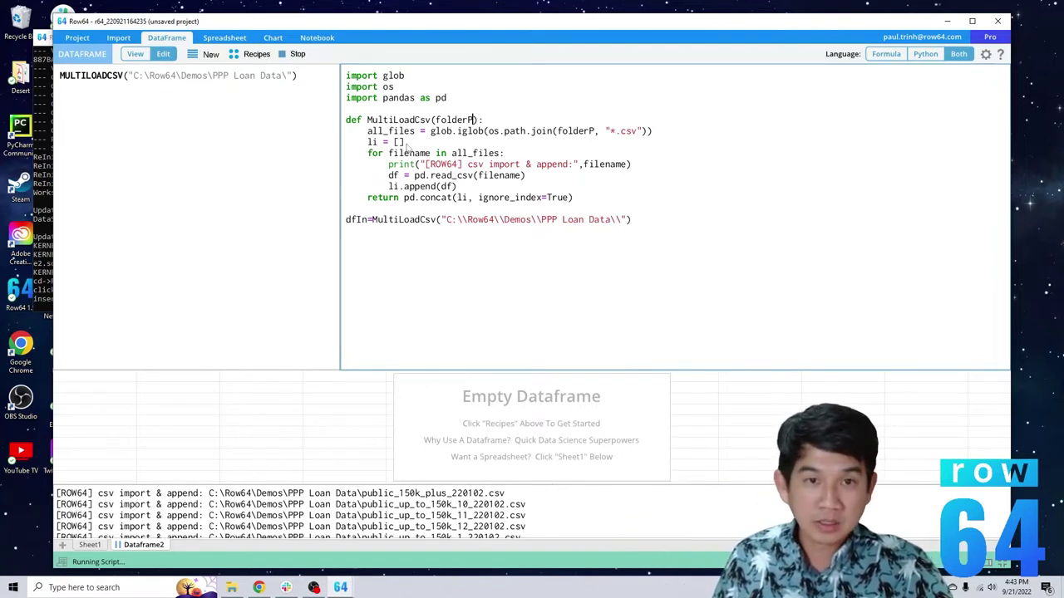
- Highlight the li = [] list, folder path argument and concatenation line as files append
left_click_drag(405, 143, 368, 142)
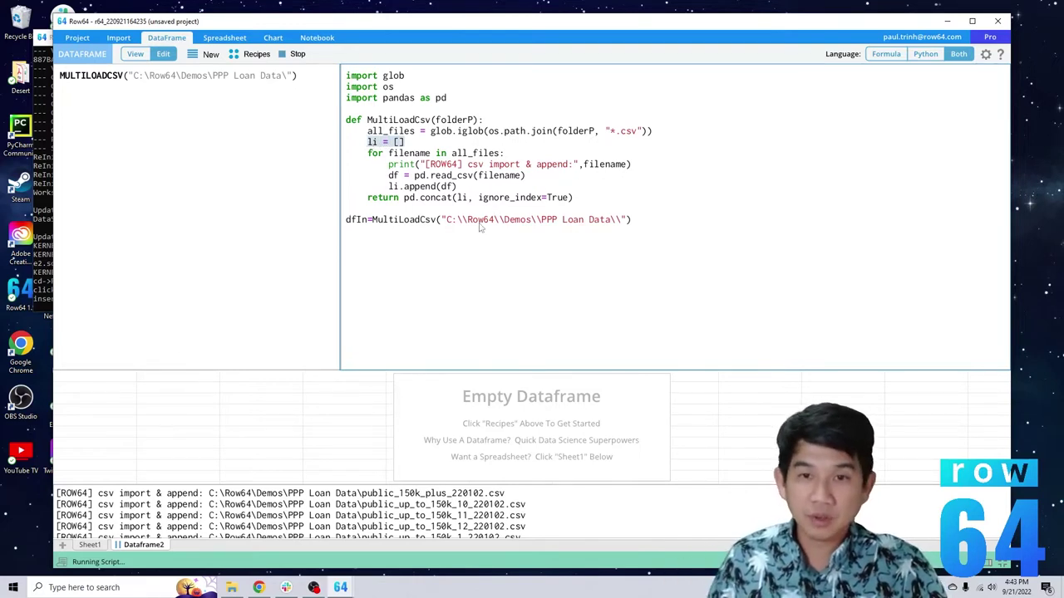
key("Right")
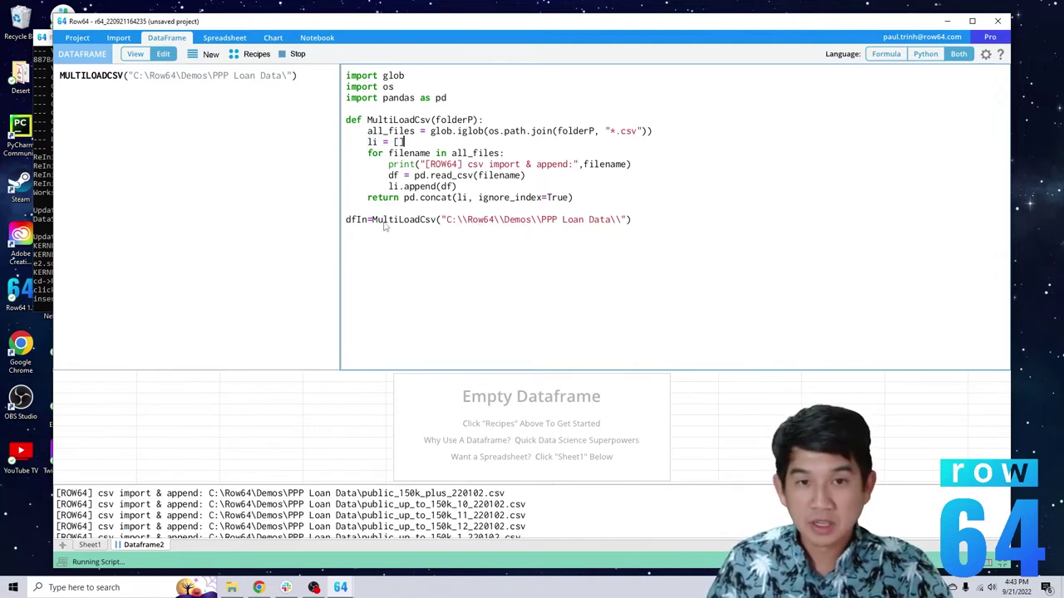
left_click_drag(625, 223, 449, 227)
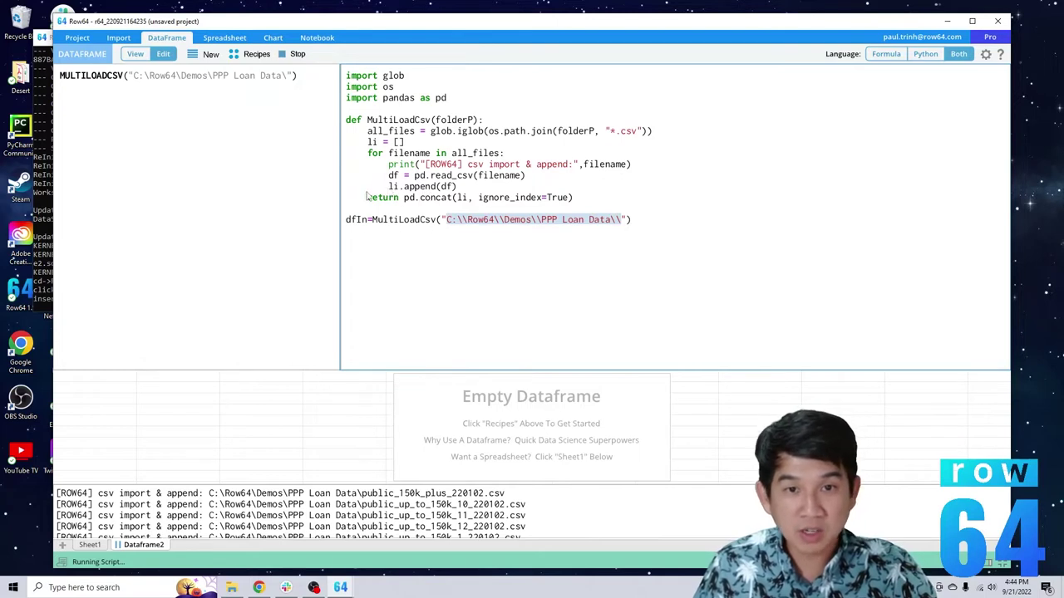
left_click_drag(366, 202, 580, 197)
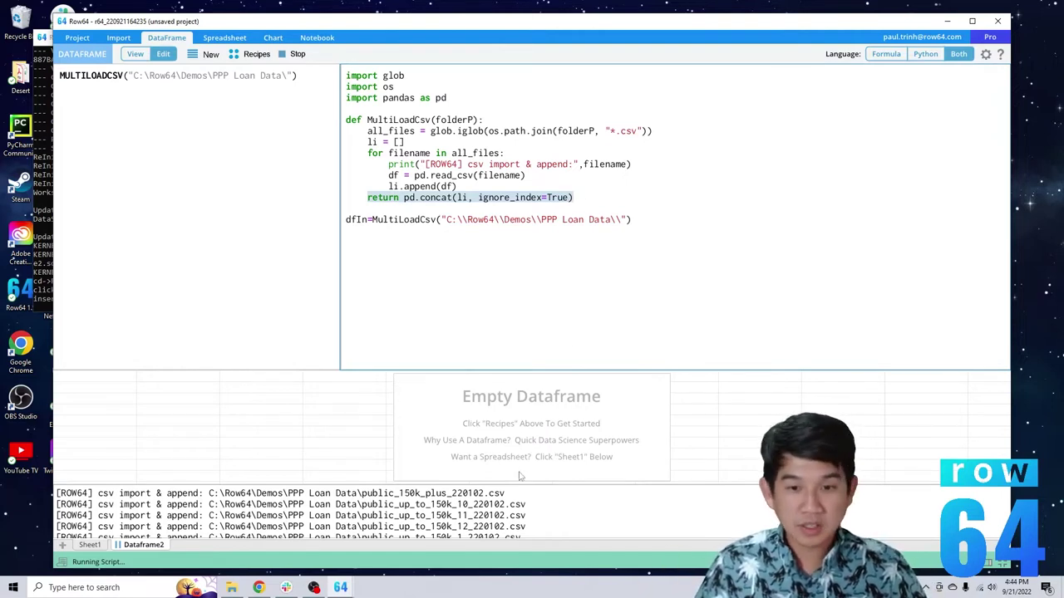
- Resize the console and editor panes so the import output, loader code and merged loan grid are all visible
left_click_drag(523, 489, 541, 176)
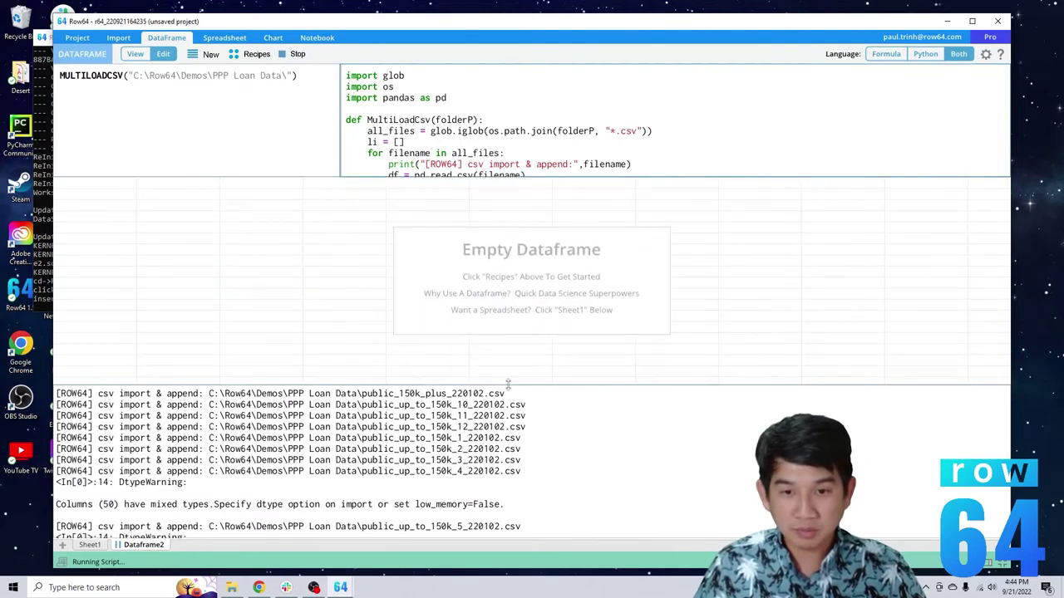
left_click_drag(511, 384, 516, 221)
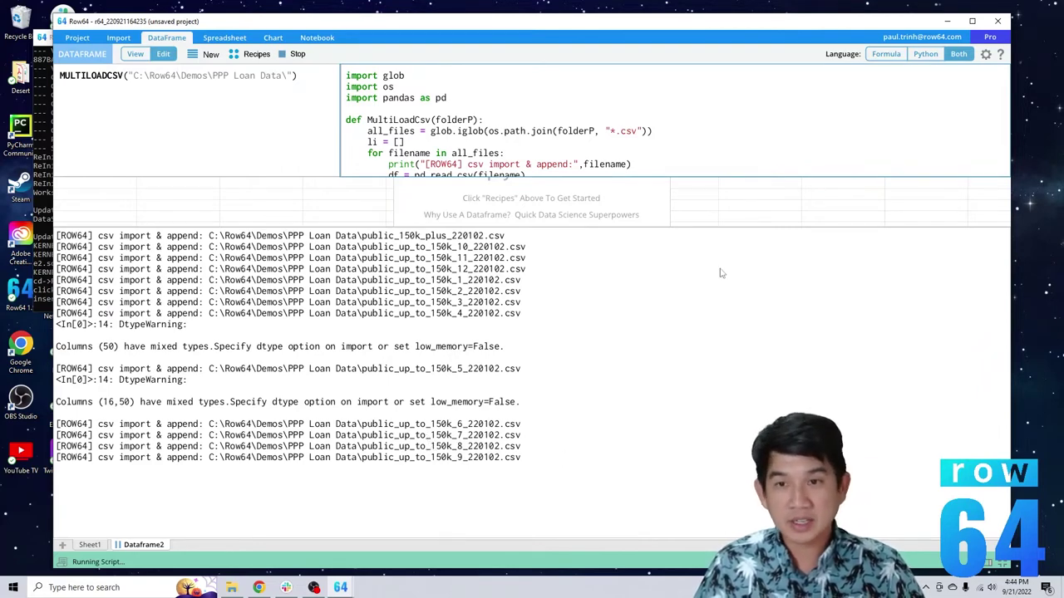
left_click_drag(750, 227, 751, 353)
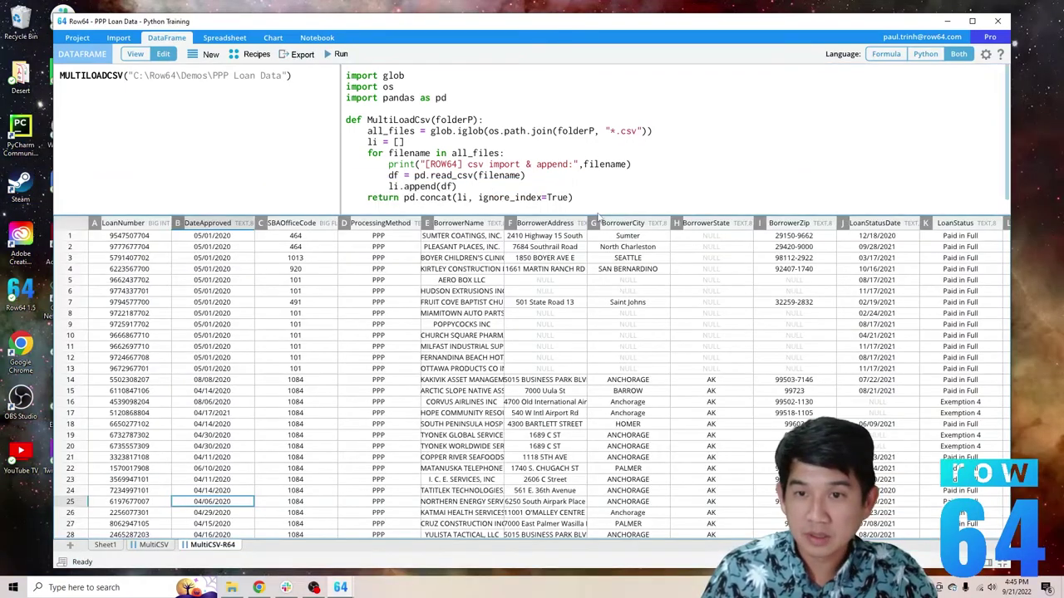
left_click_drag(597, 213, 563, 75)
- Scroll to the bottom of the merged loan table to confirm it reaches about row 11,469,800
scroll(532, 316, "down", 15)
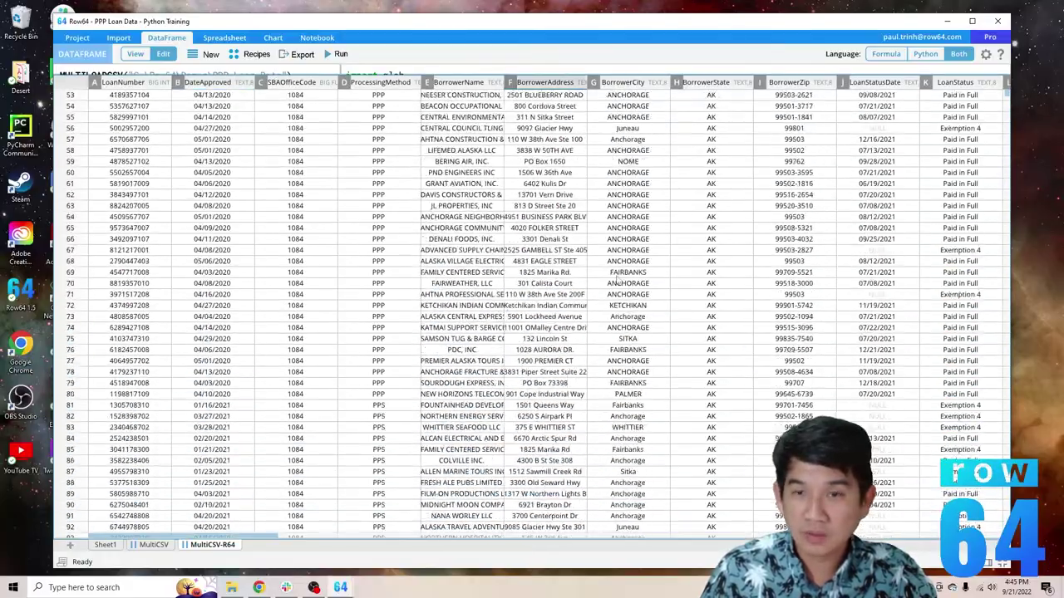
left_click_drag(1006, 68, 995, 495)
scroll(410, 390, "up", 20)
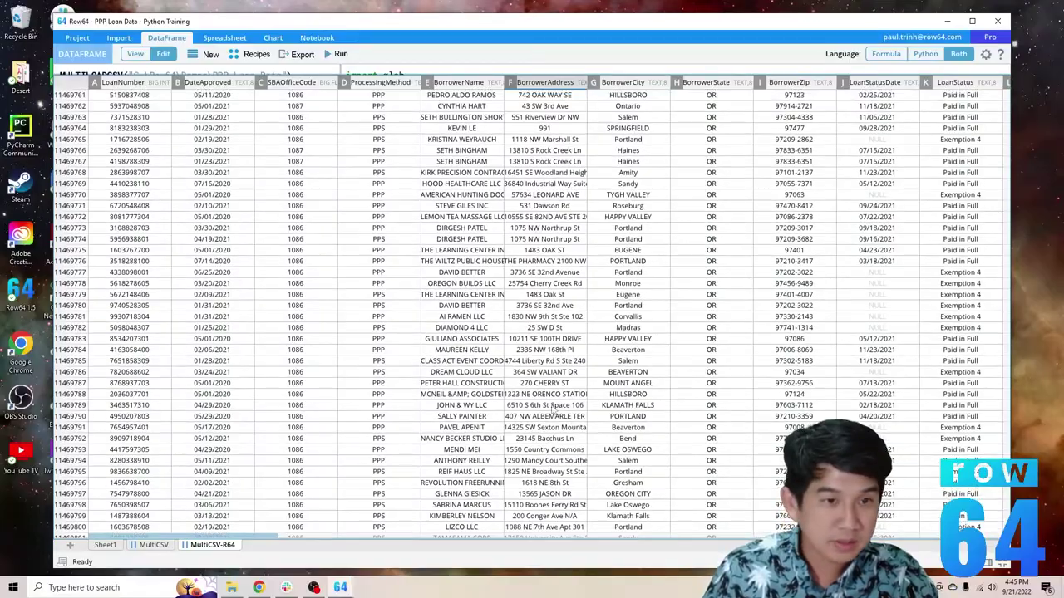
scroll(411, 392, "up", 20)
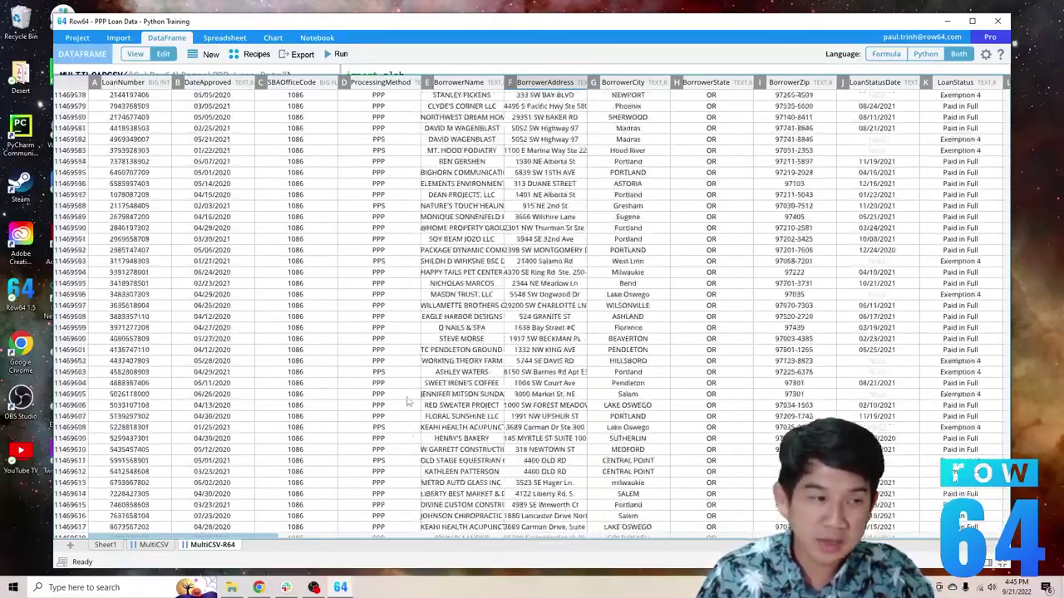
scroll(416, 395, "up", 20)
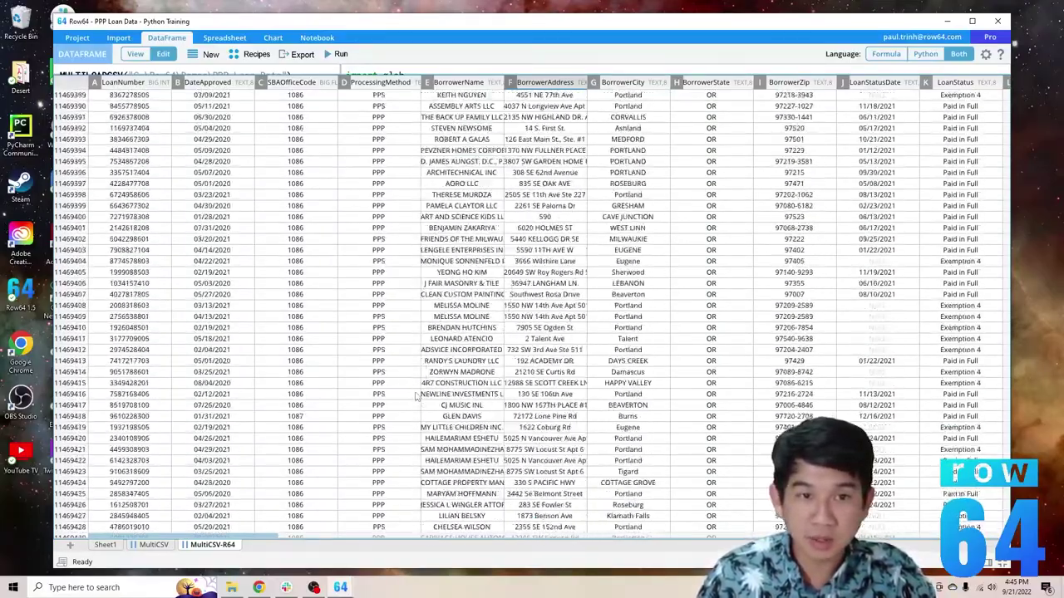
- Return to the first DateApproved row and reopen the formula area showing only the MULTILOADCSV formula
left_click(252, 363)
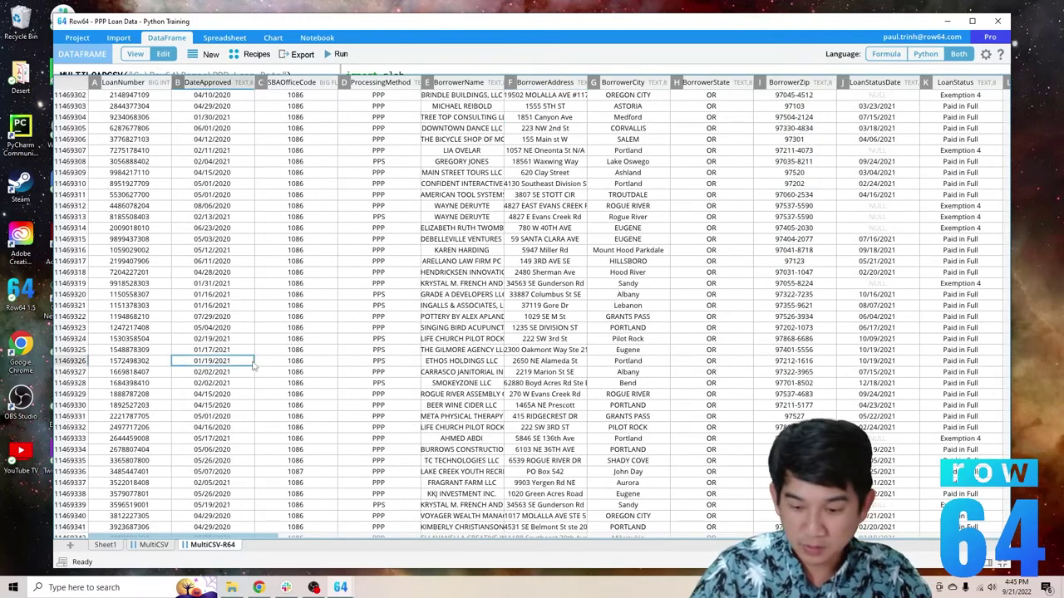
key("ctrl+Up")
key("Down")
key("Down")
key("Down")
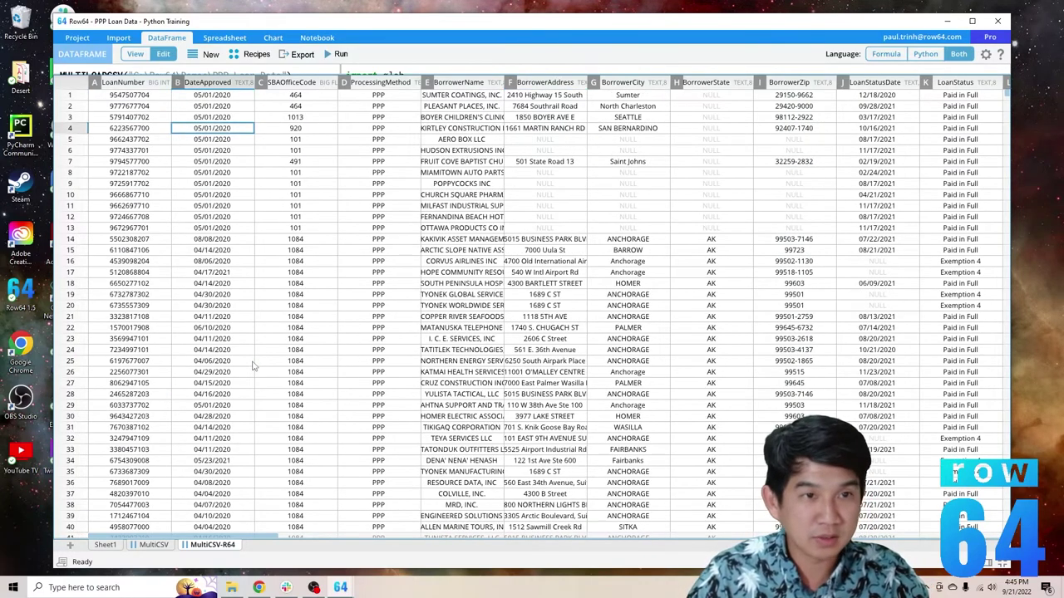
key("Up")
key("Up")
key("Up")
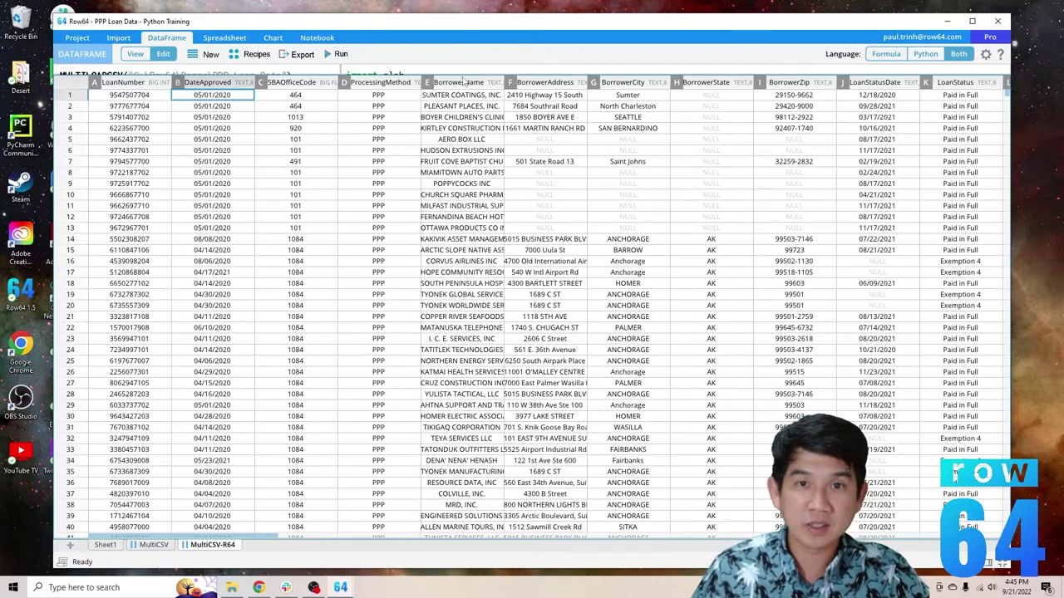
mouse_move(463, 75)
left_mouse_down()
mouse_move(456, 155)
mouse_move(453, 90)
left_mouse_up()
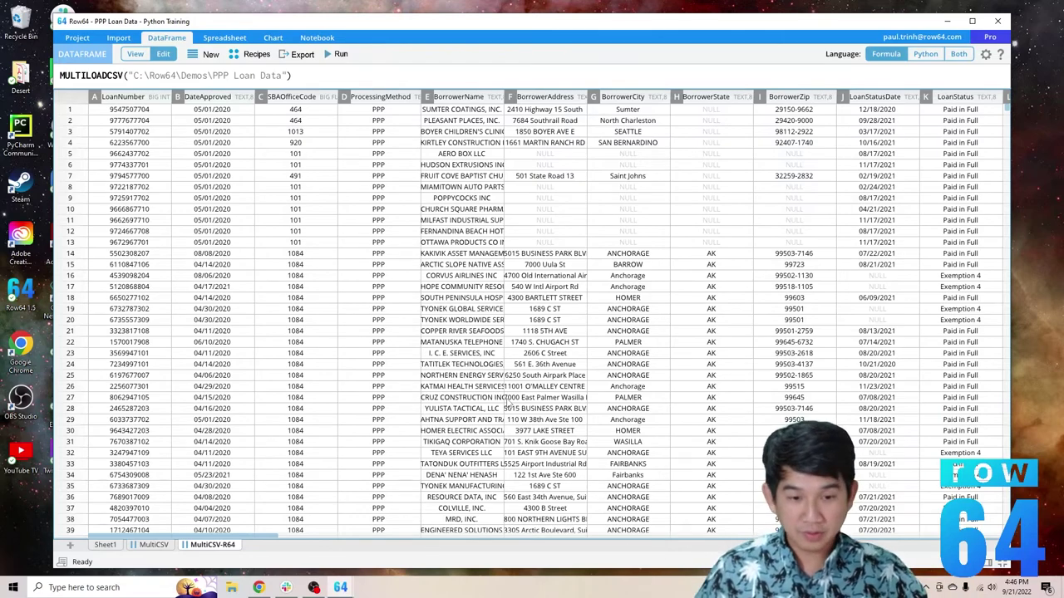
- Open C:\Row64\Demos\PPP Loan Data\ in File Explorer by pasting the CSV path without its file name
left_click(232, 588)
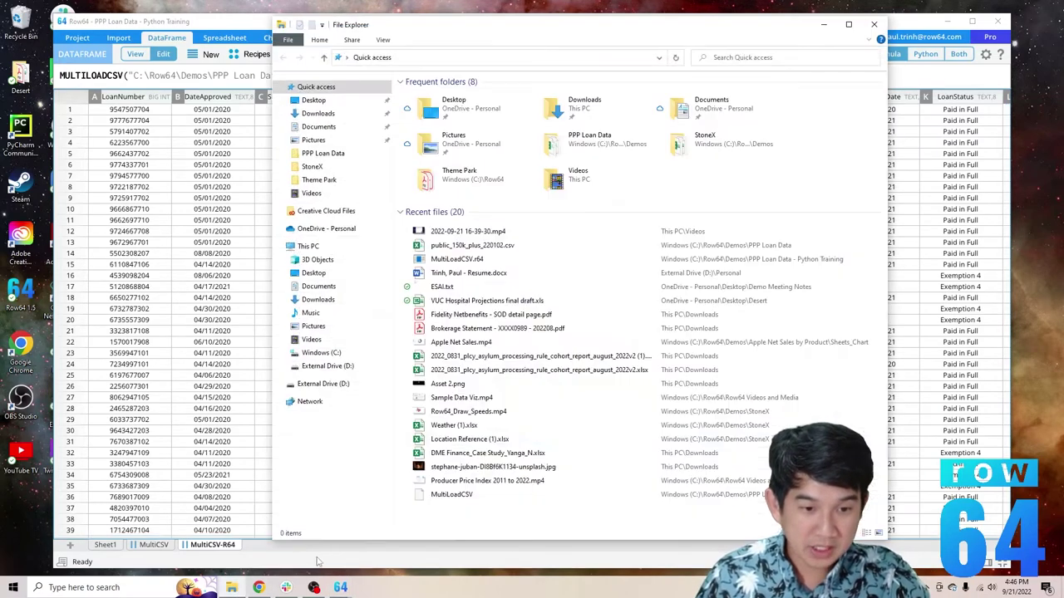
left_click(595, 60)
type("C:\\Row64\\Demos\\PPP Loan Data\\public_150k_plus_220102.csv")
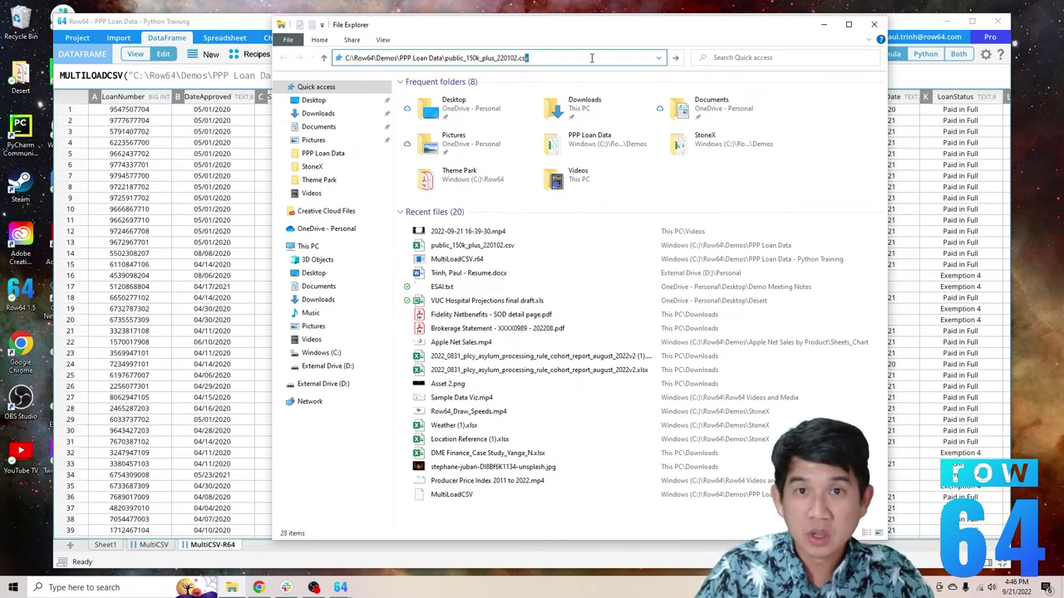
key("shift+Left")
key("shift+Left")
key("shift+Left")
key("shift+Left")
key("shift+Left")
key("shift+Left")
key("shift+Left")
key("shift+Left")
key("shift+Left")
key("shift+Left")
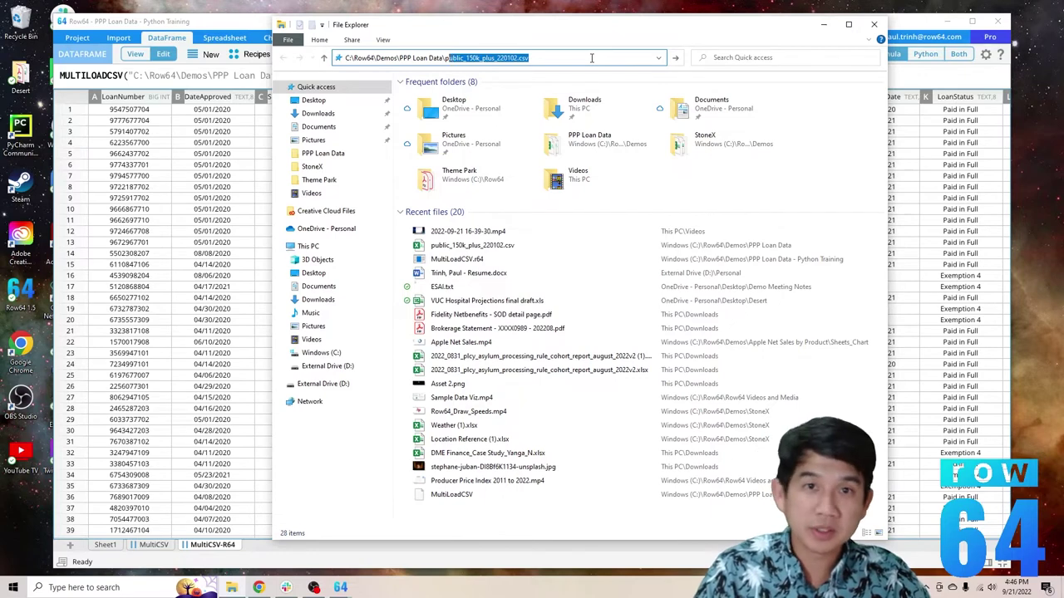
key("BackSpace")
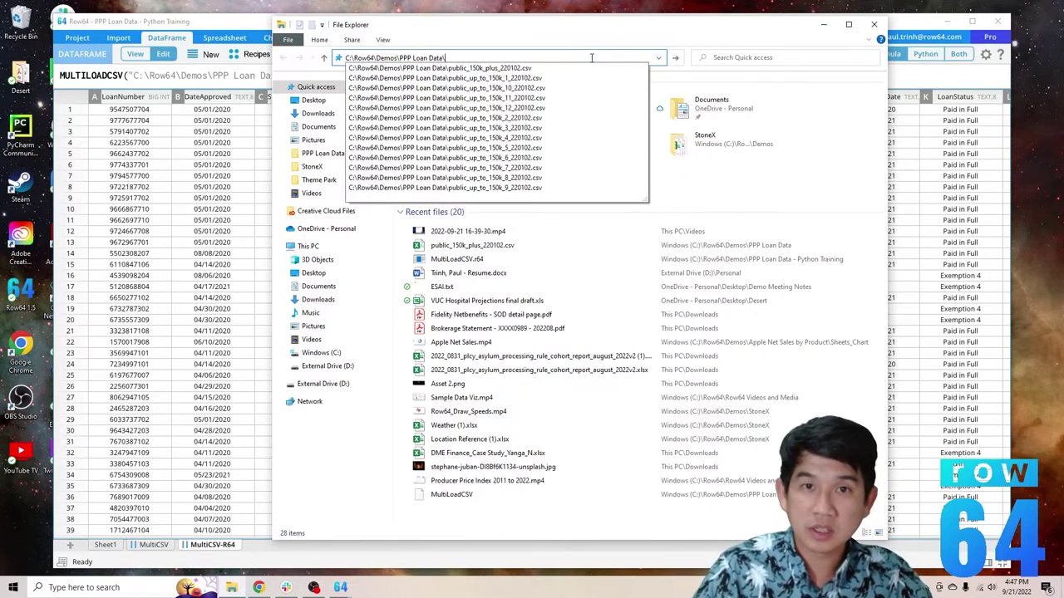
key("shift+Left")
key("shift+Left")
key("shift+Left")
key("shift+Left")
key("shift+Left")
key("shift+Left")
key("shift+Left")
key("shift+Left")
key("shift+Left")
key("shift+Left")
key("shift+Left")
key("shift+Left")
key("shift+Left")
key("shift+Left")
key("shift+Left")
key("shift+Left")
key("shift+Left")
key("shift+Left")
key("shift+Left")
key("shift+Left")
key("ctrl+c")
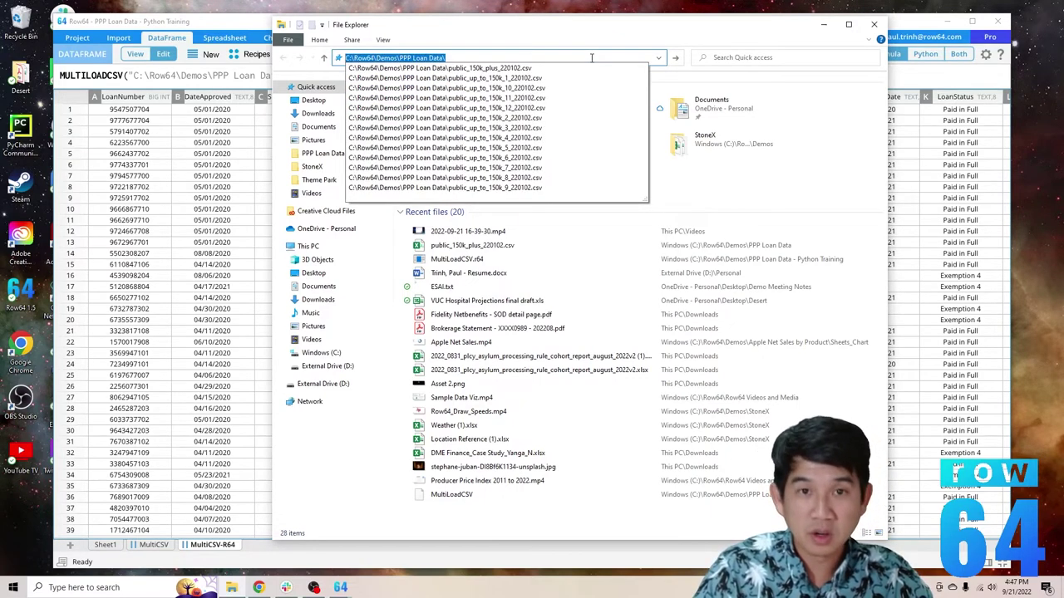
key("Return")
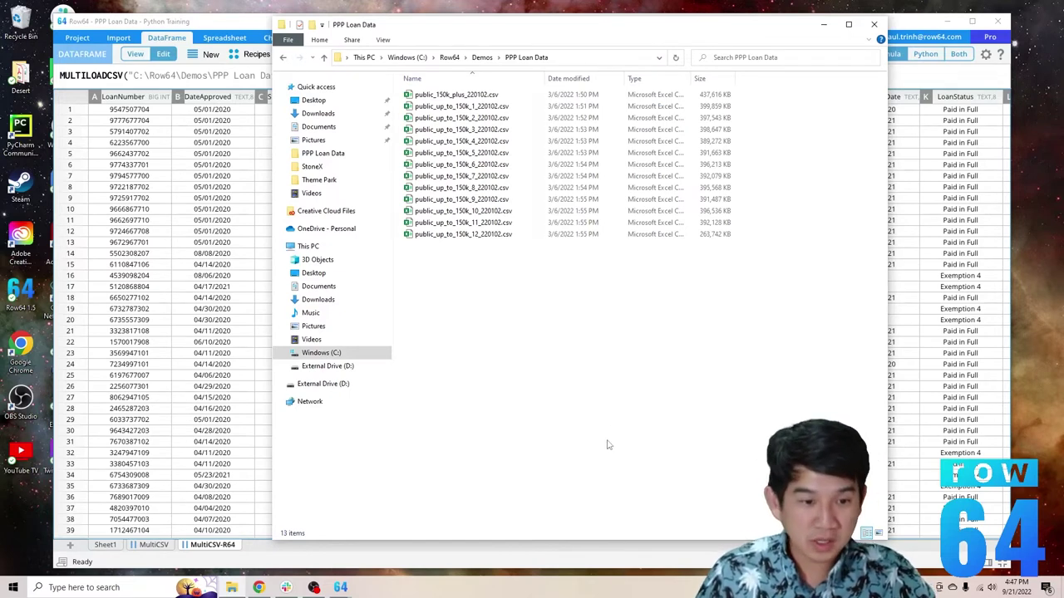
key("super")
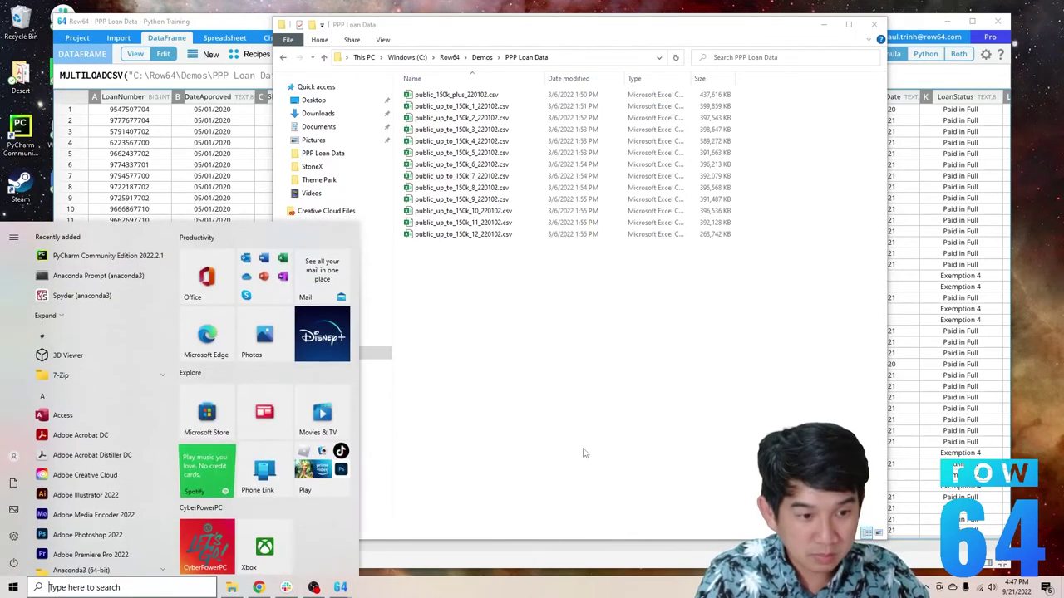
- In cmd, change to C:\Row64\Demos\PPP Loan Data\ and run copy *.csv combined.csv
type("cmd")
key("Return")
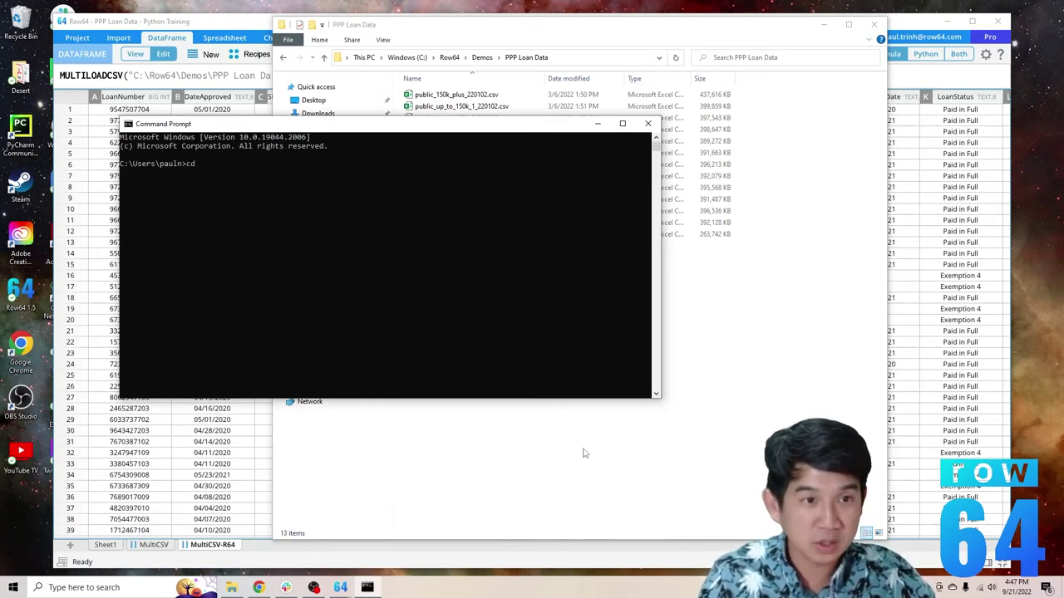
type("cd")
key("ctrl+v")
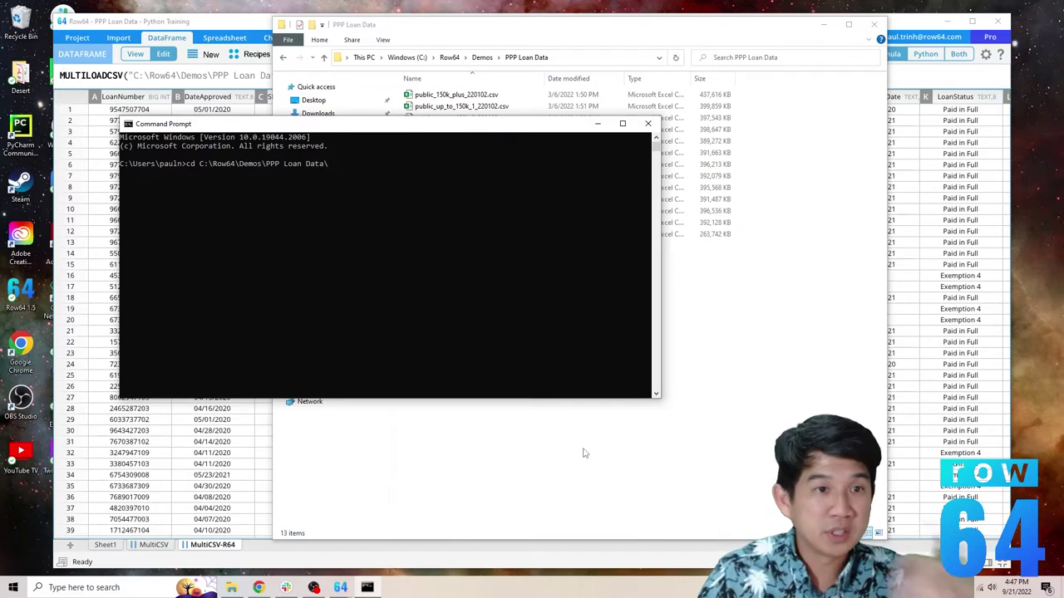
key("Return")
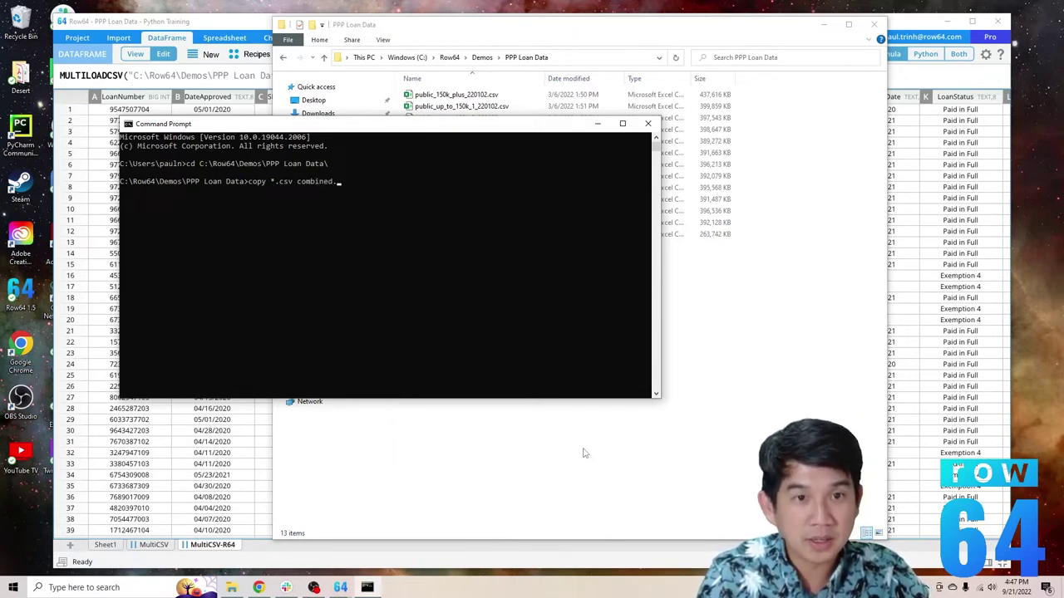
key("Return")
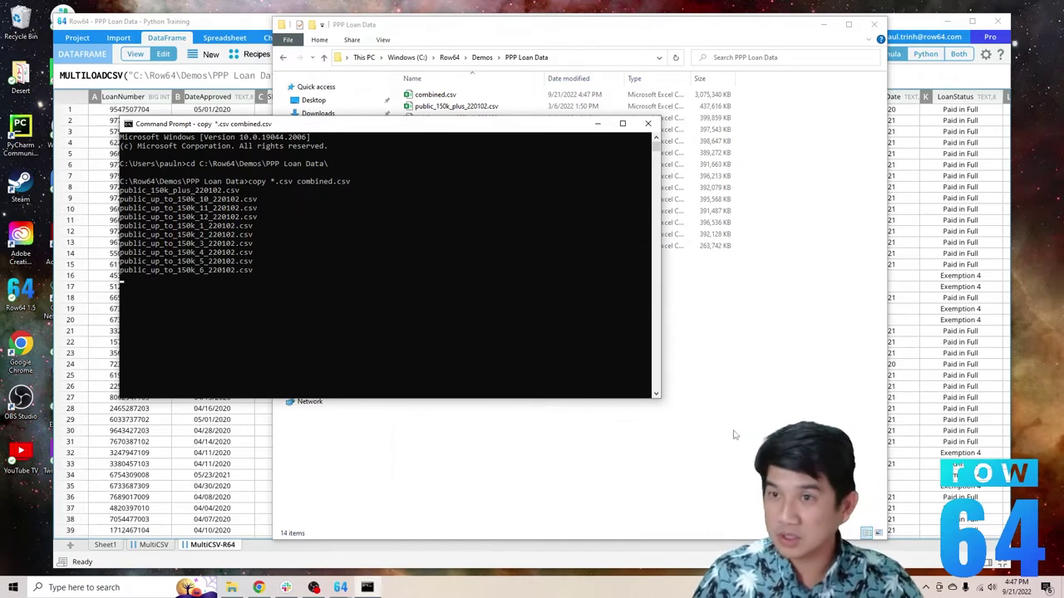
left_click(930, 22)
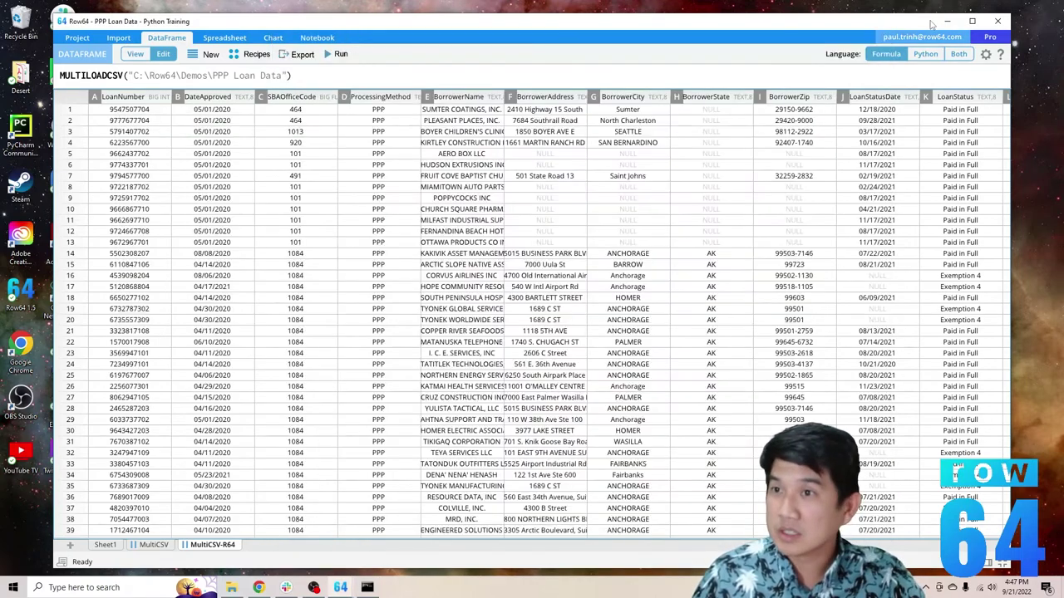
- Close the Row64 project without saving and relaunch Row64 1.5 from the desktop
left_click(999, 23)
left_click(574, 282)
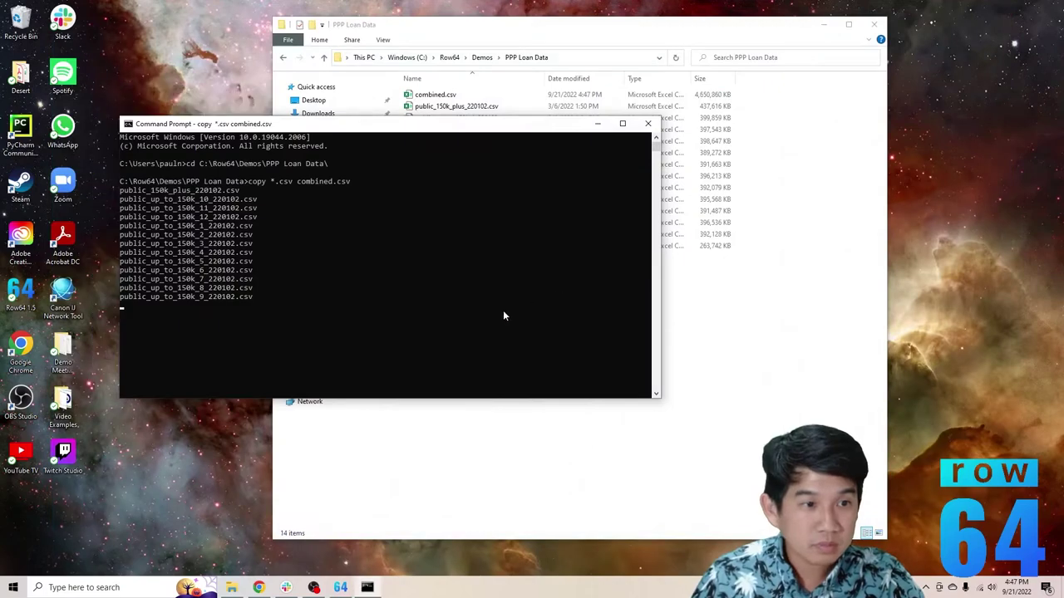
double_click(21, 291)
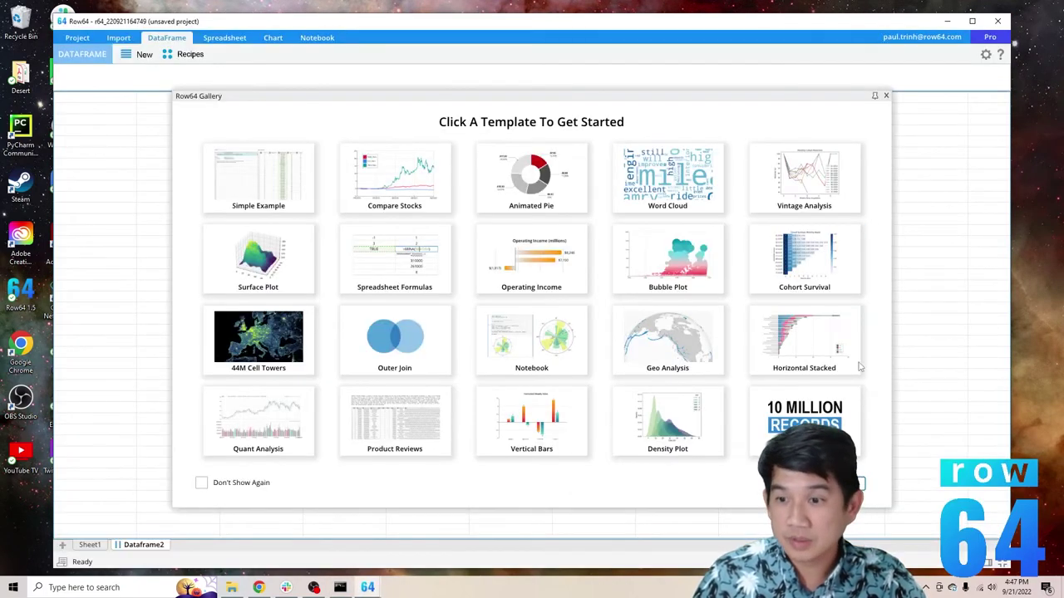
- Dismiss the template gallery and select combined.csv (4.80 GB) in the PPP Loan Data folder
key("alt+Tab")
key("alt+Tab")
key("Tab")
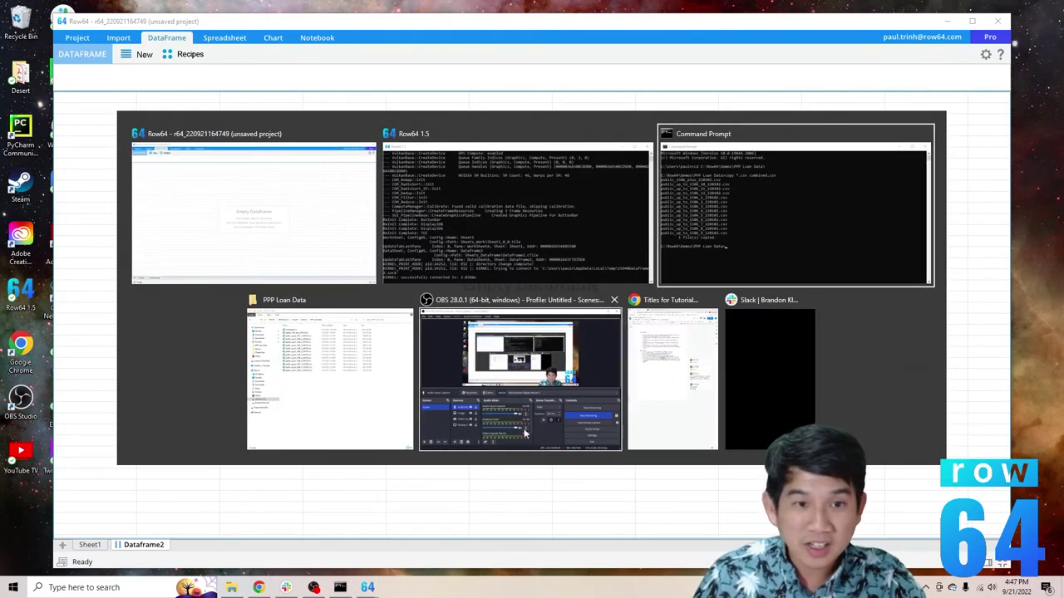
left_click(333, 378)
left_click(498, 96)
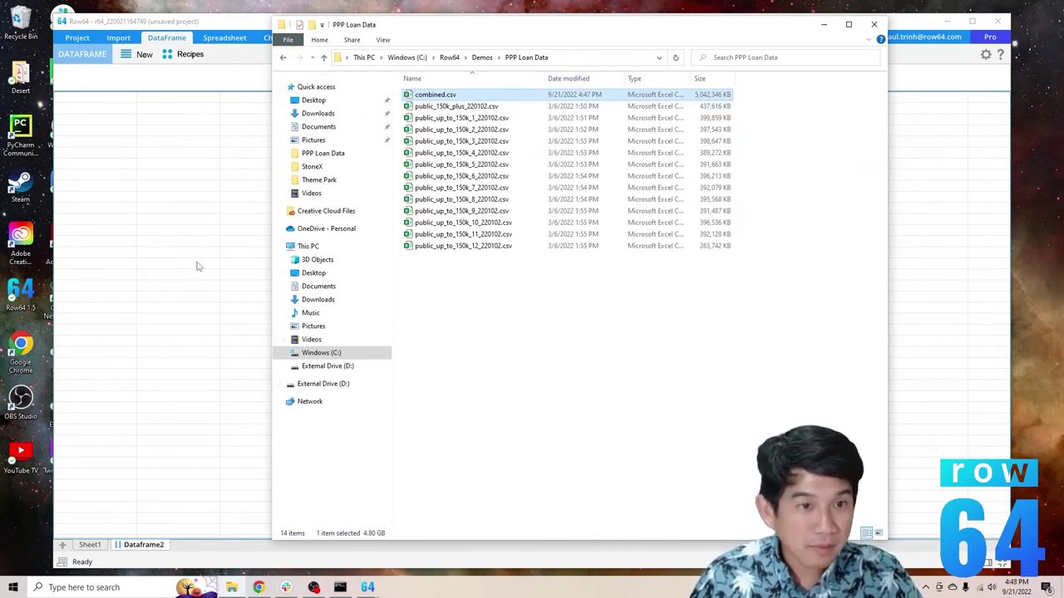
- Drop combined.csv onto the Row64 sheet, importing it as Dataframe3 with 11,469,815 rows
left_click(204, 326)
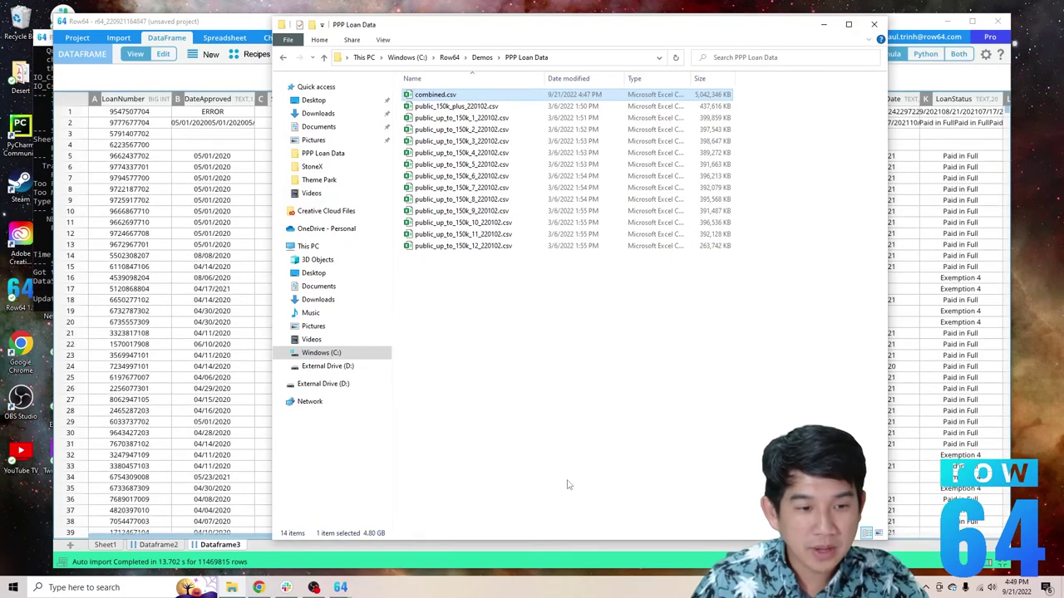
left_click(66, 568)
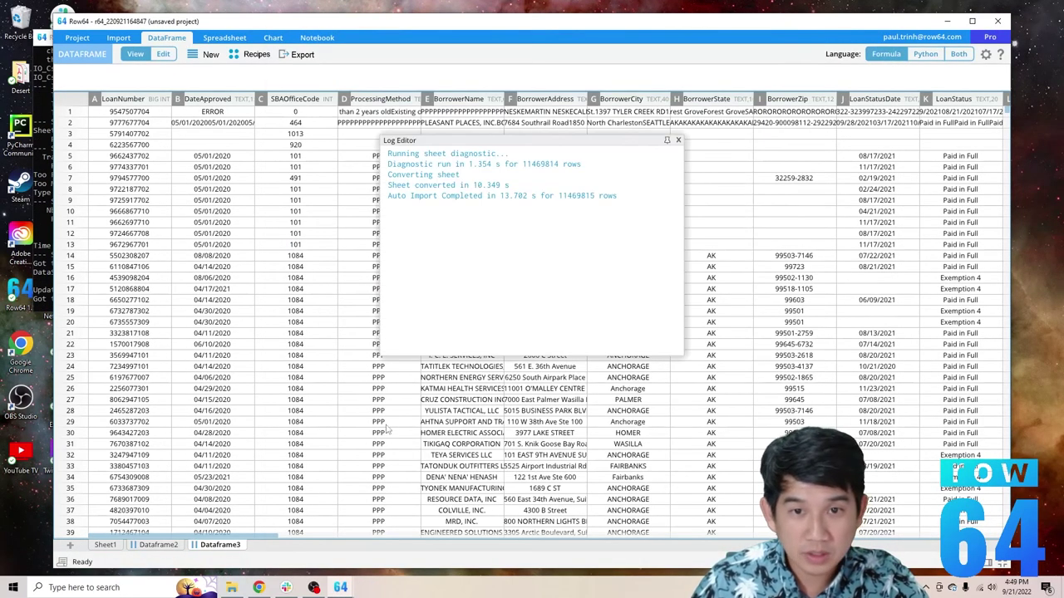